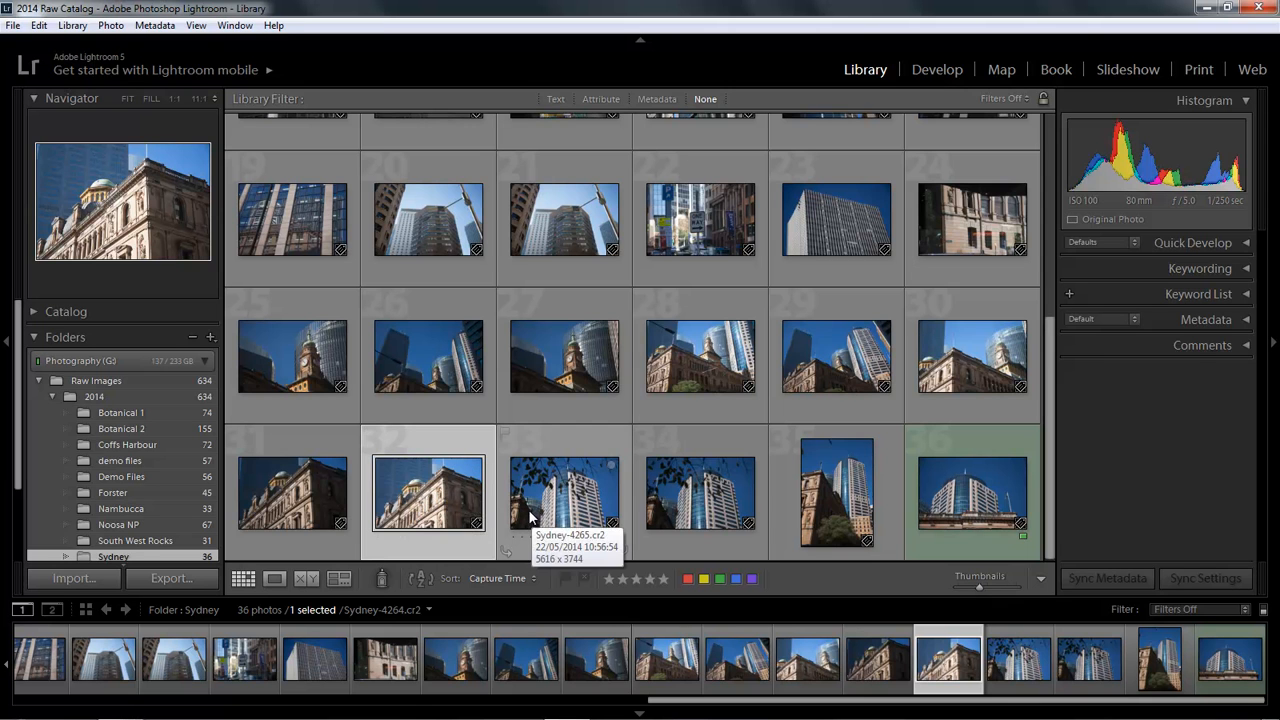
Step: Switch to the Develop module for the selected building photo and expand the Basic panel
left_click(937, 70)
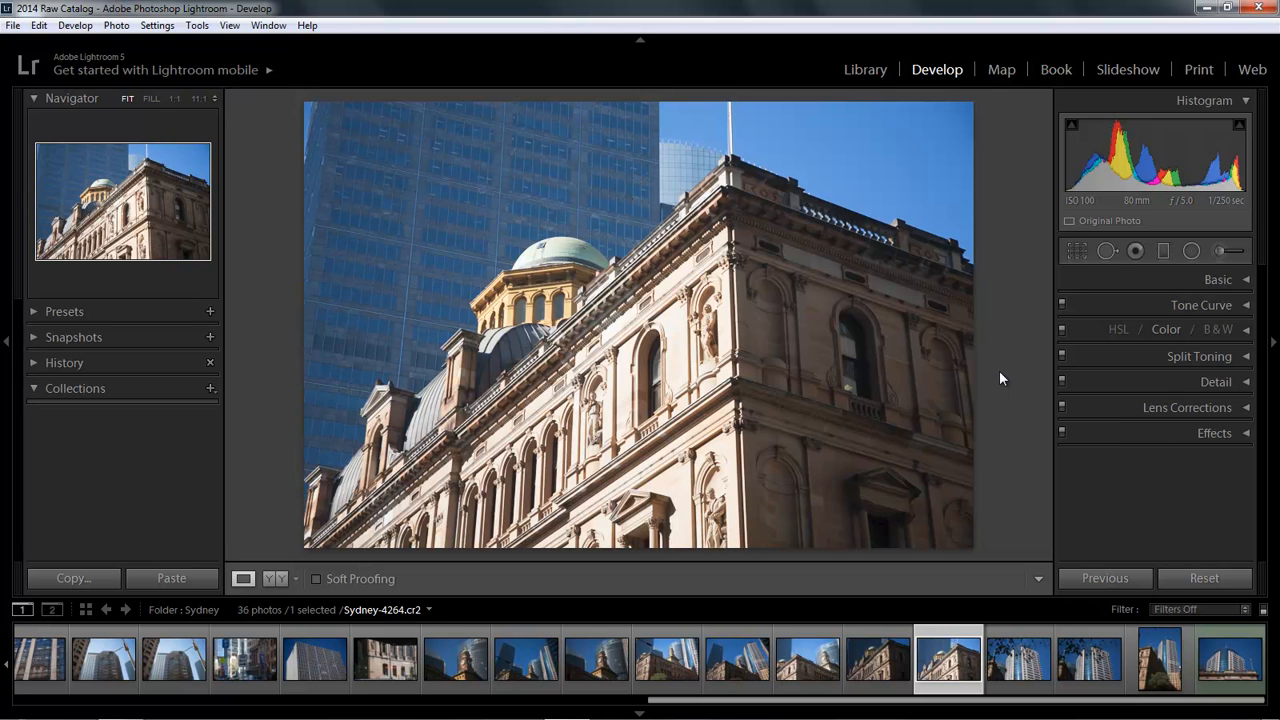
left_click(1247, 285)
left_click_drag(1262, 395, 1265, 403)
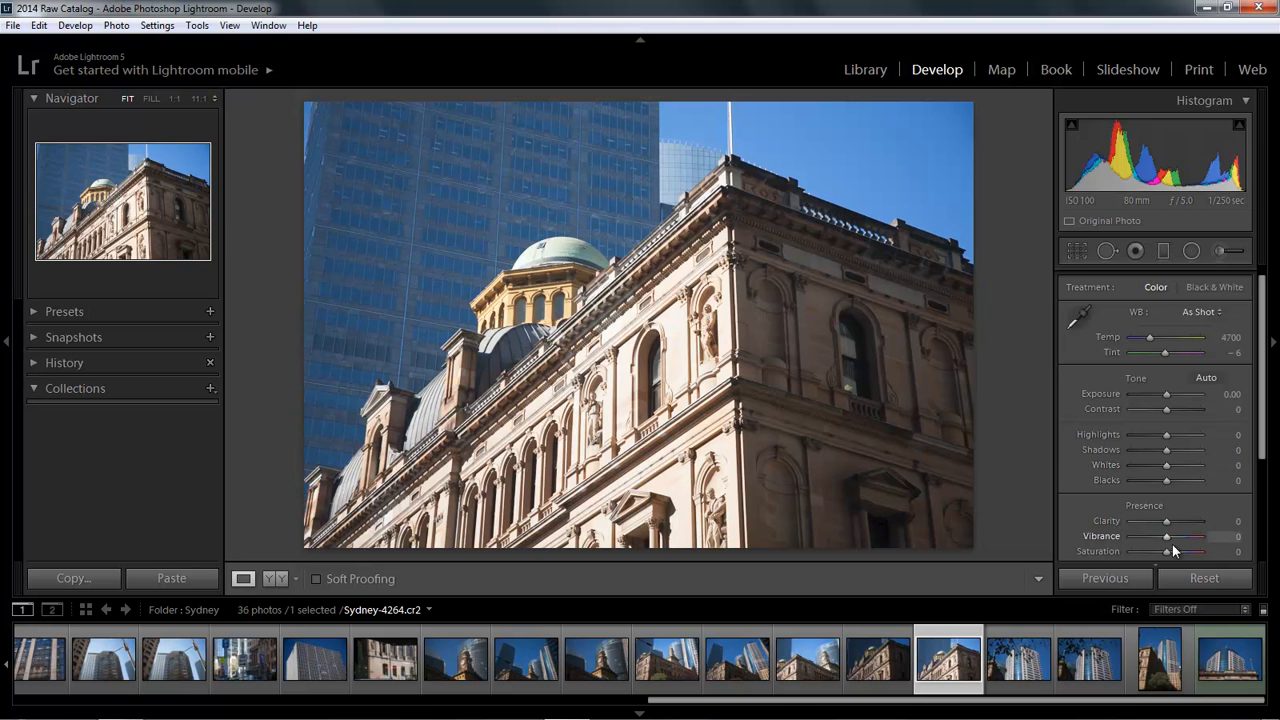
Step: Set Vibrance to +79 and Clarity to +63
left_click_drag(1196, 543, 1204, 541)
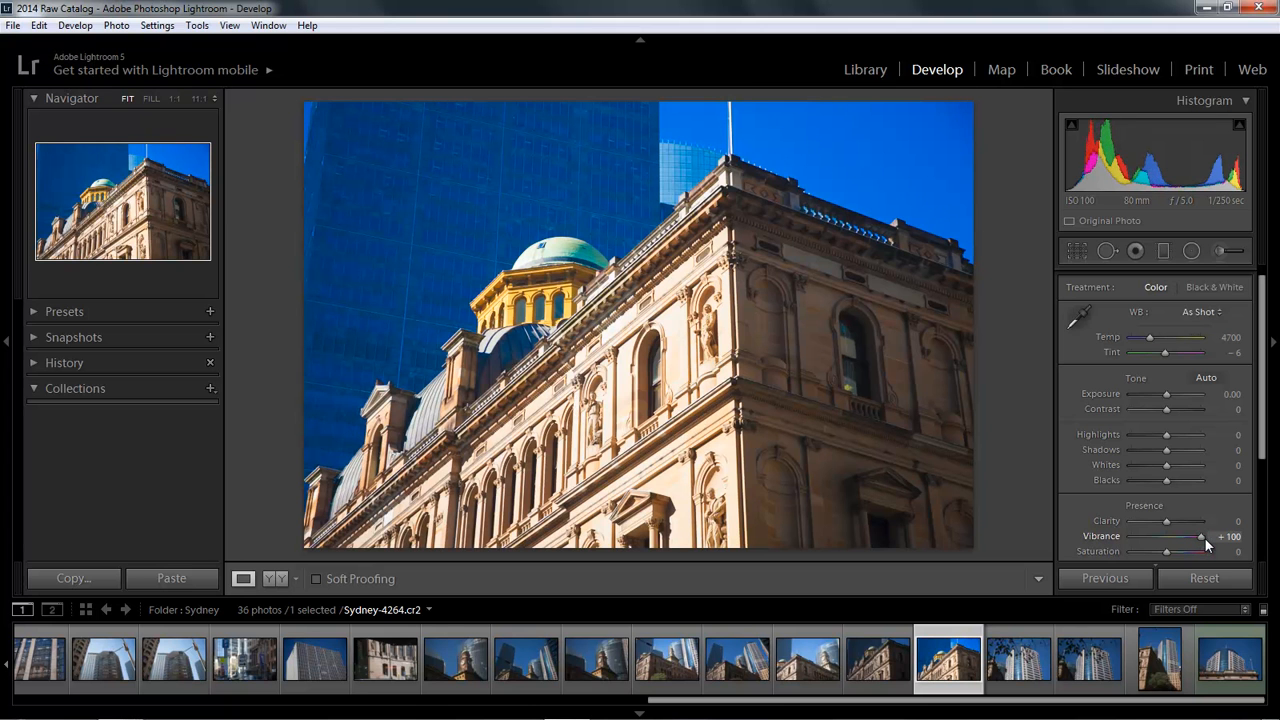
left_click_drag(1202, 541, 1197, 546)
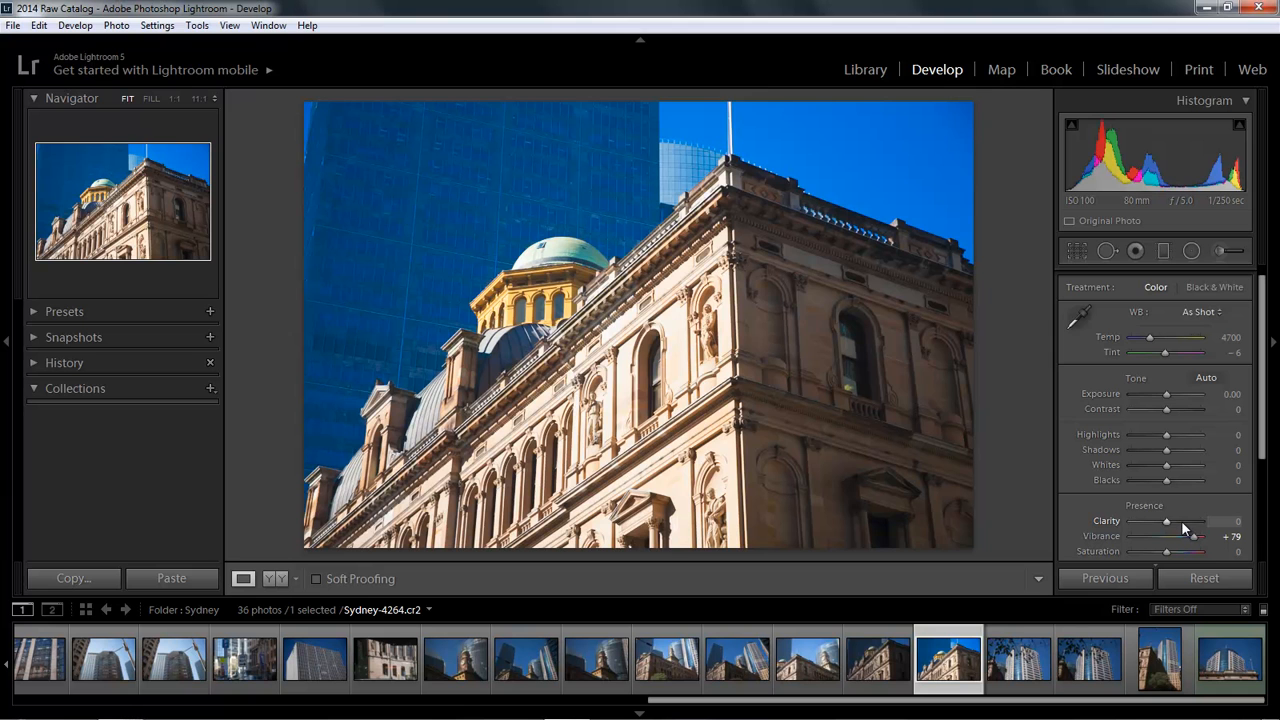
left_click(1181, 522)
left_click_drag(1181, 524, 1185, 524)
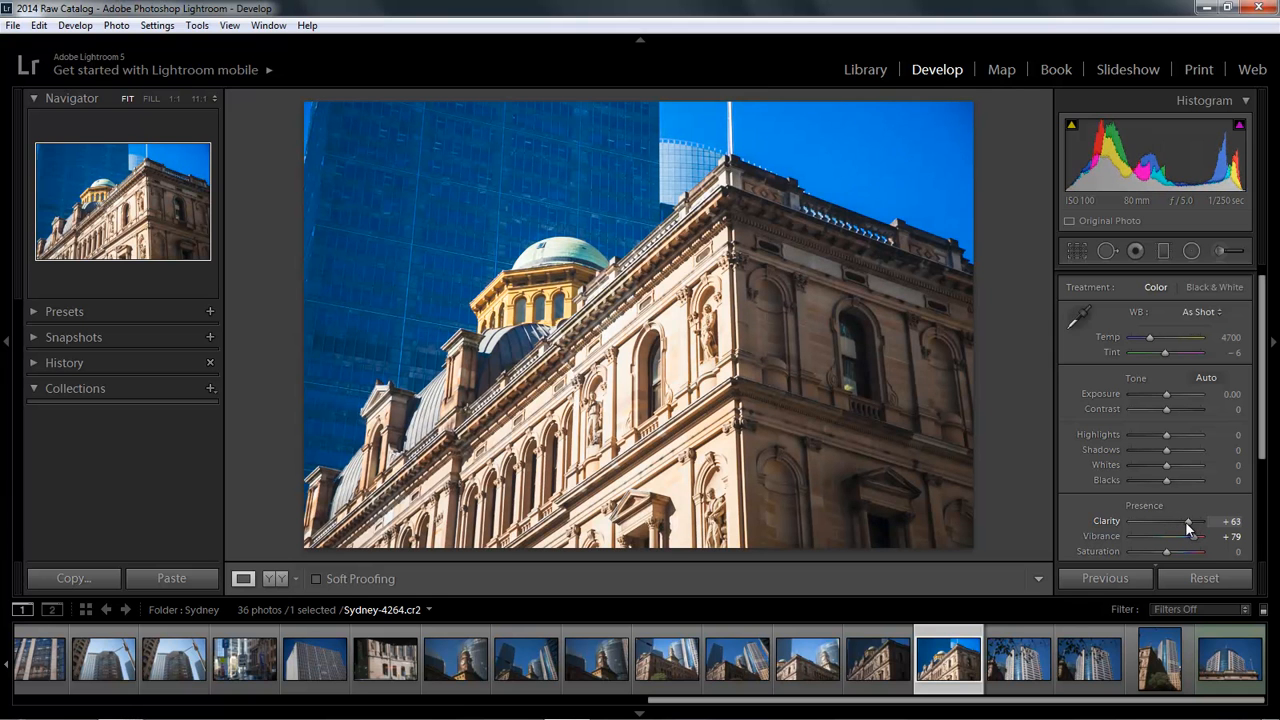
Step: Set Highlights to -100 and Shadows to +84
left_click(1129, 435)
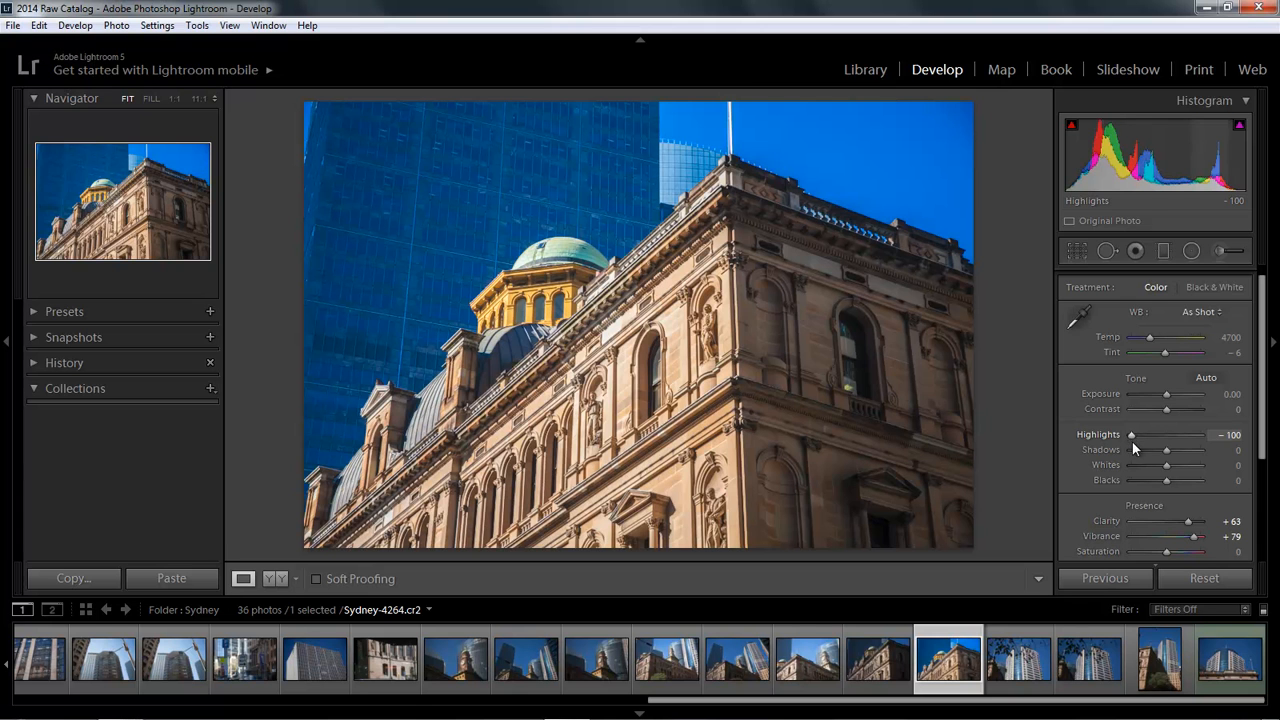
left_click(1198, 455)
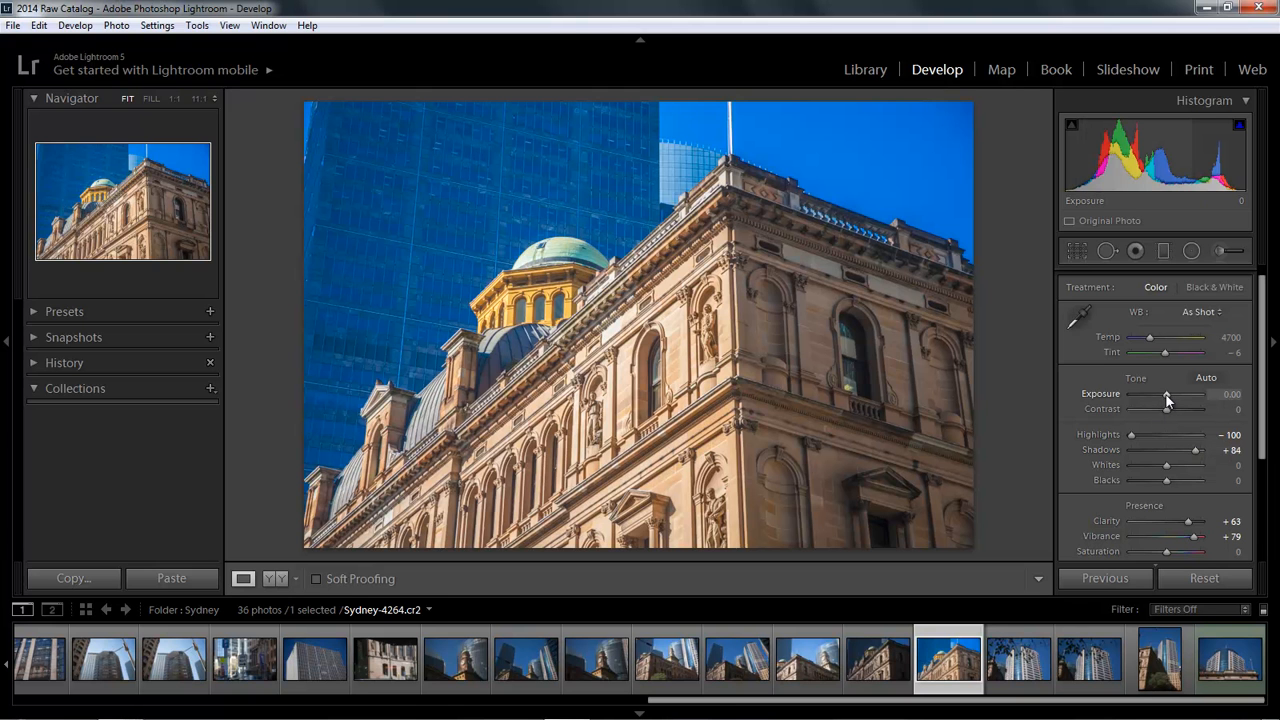
Step: Set Exposure to -0.52, Blacks to -8 and Shadows to +63
left_click_drag(1164, 395, 1159, 395)
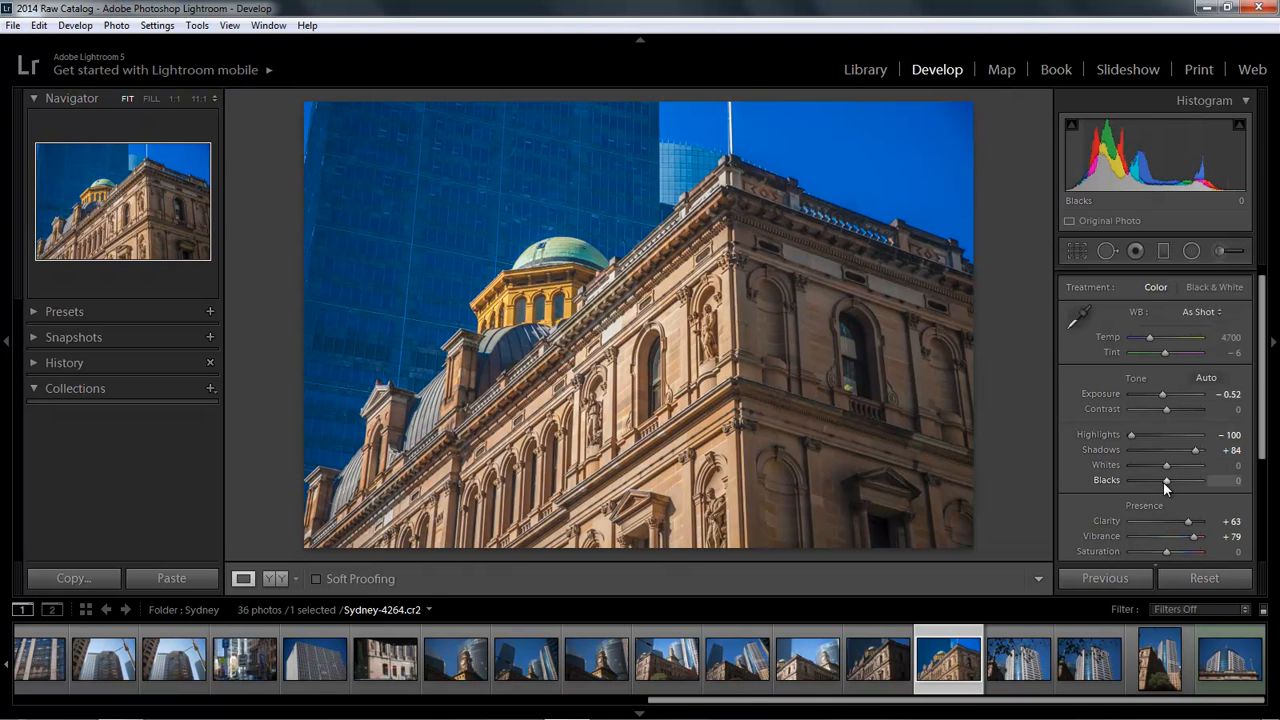
left_click_drag(1165, 482, 1187, 455)
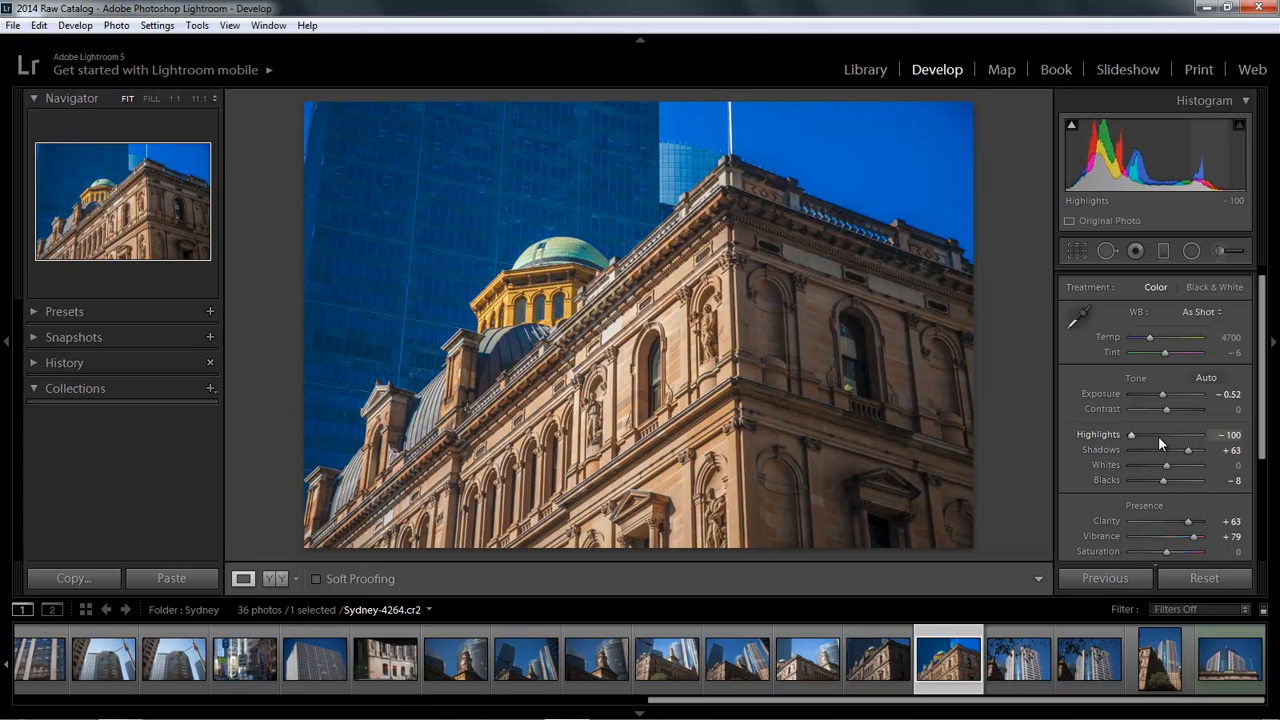
Step: Set Contrast to +13 and collapse the Basic panel
left_click(1175, 410)
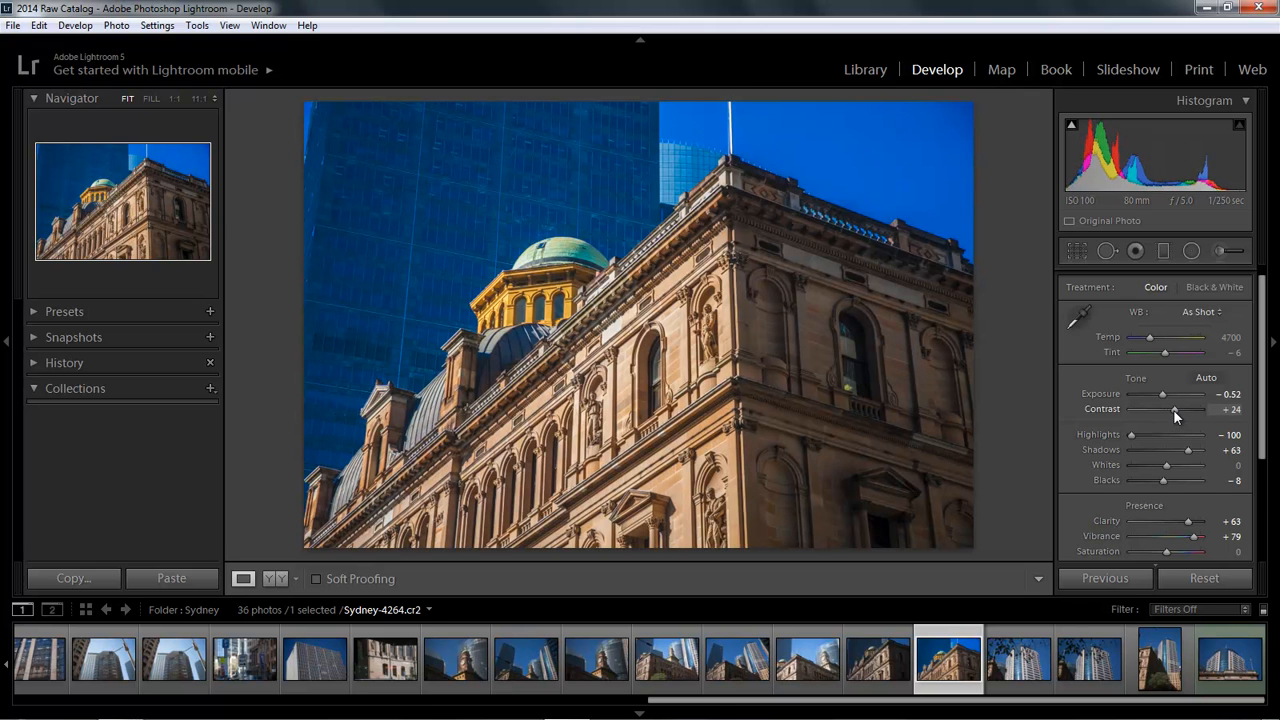
left_click_drag(1172, 410, 1162, 436)
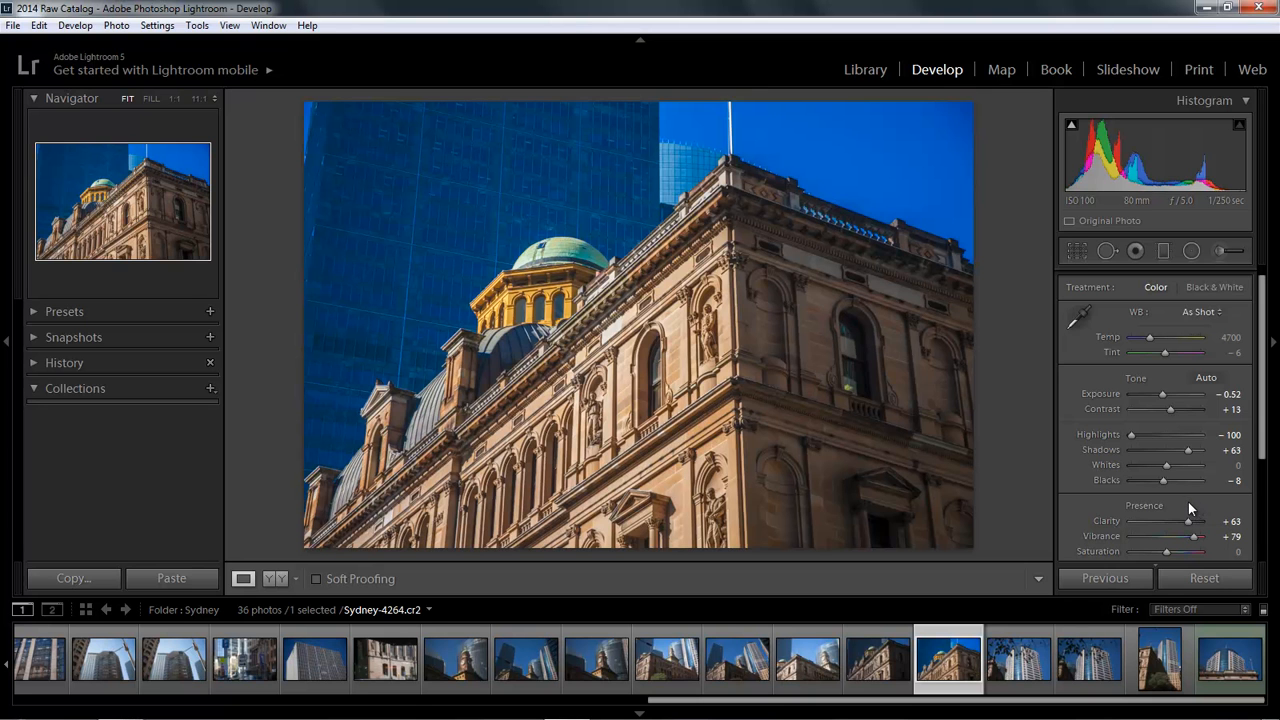
scroll(1260, 310, "up", 1)
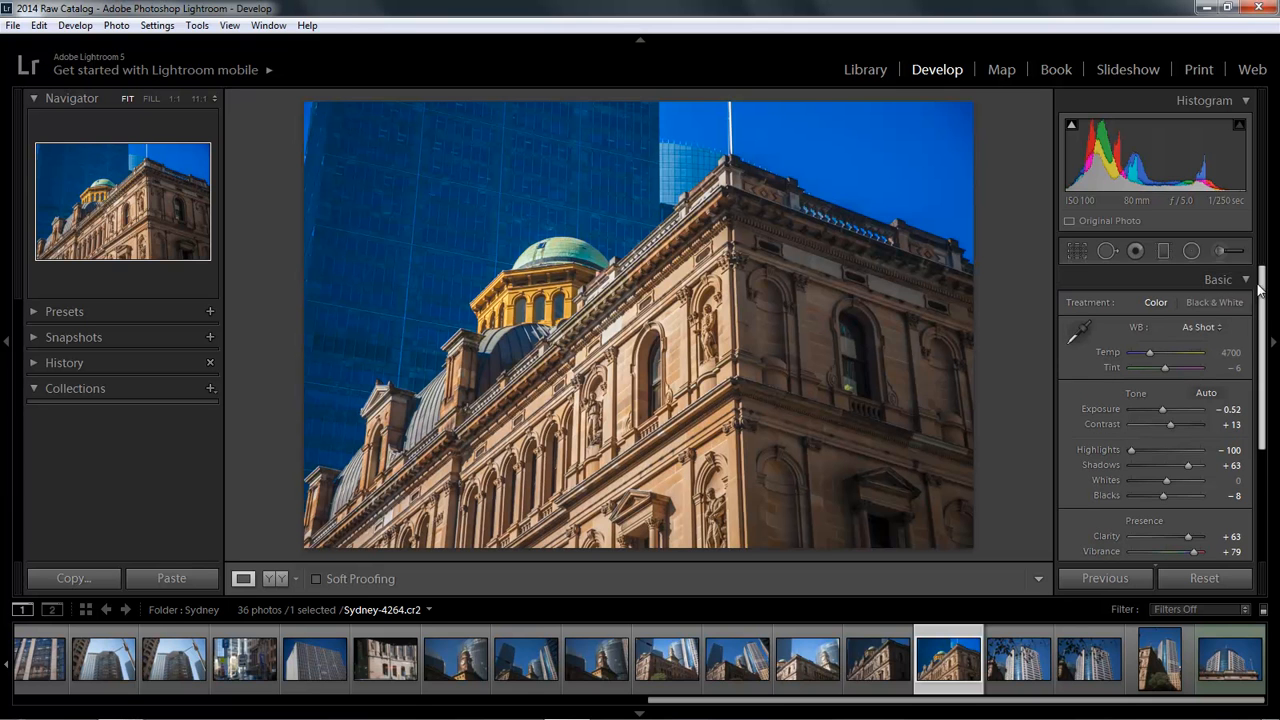
left_click(1245, 279)
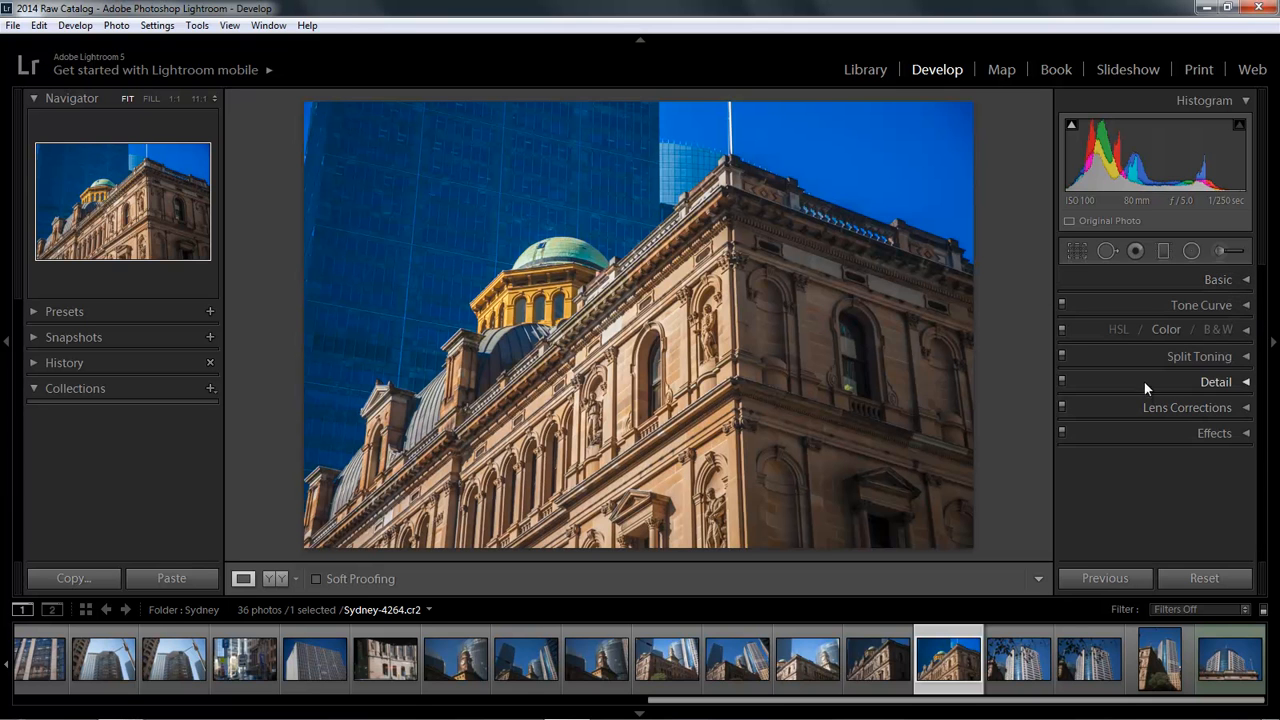
Step: Open the HSL panel and lower the Blue saturation to -40
left_click(1120, 330)
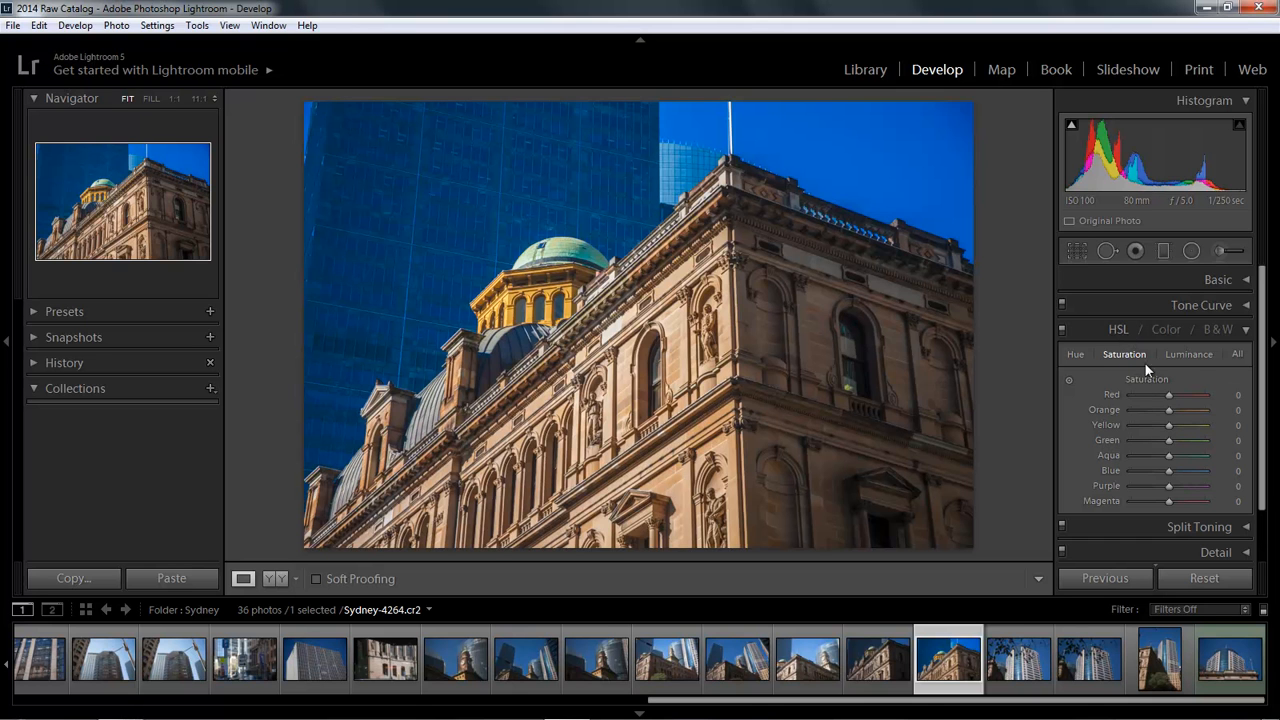
left_click_drag(1168, 470, 1151, 470)
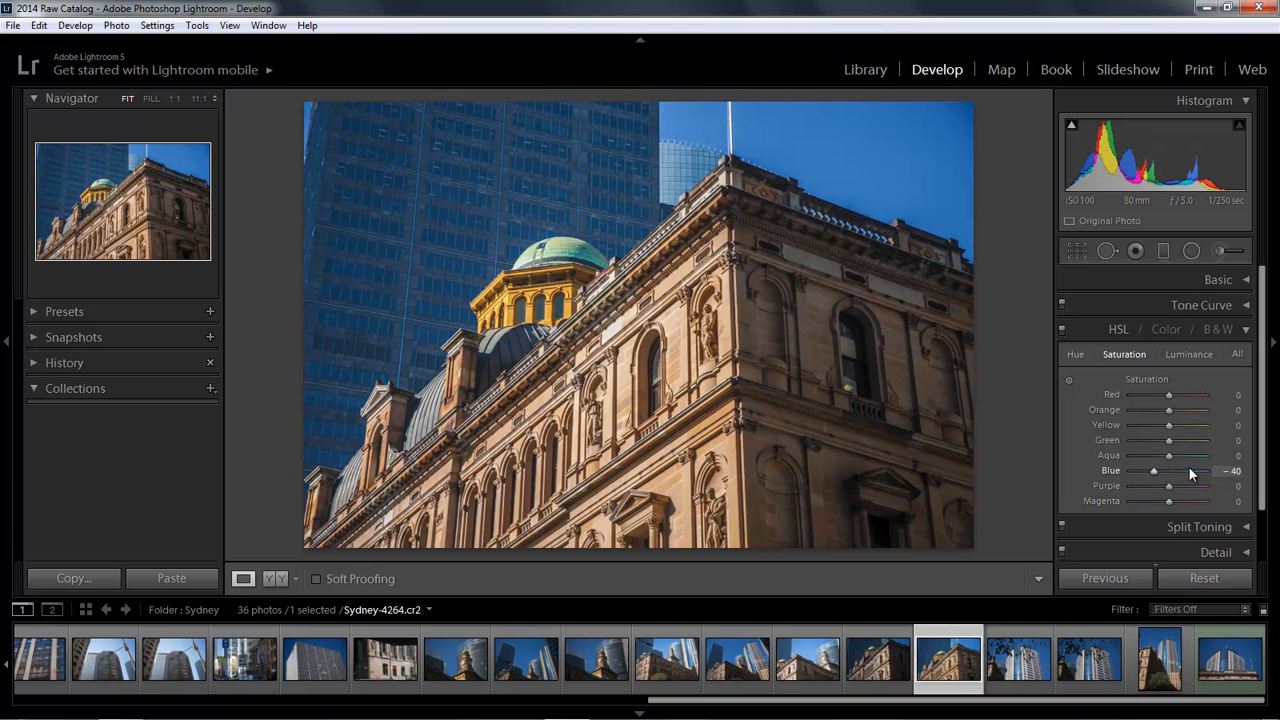
Step: Lower the Blue luminance to -40 and collapse the HSL panel
left_click(1193, 353)
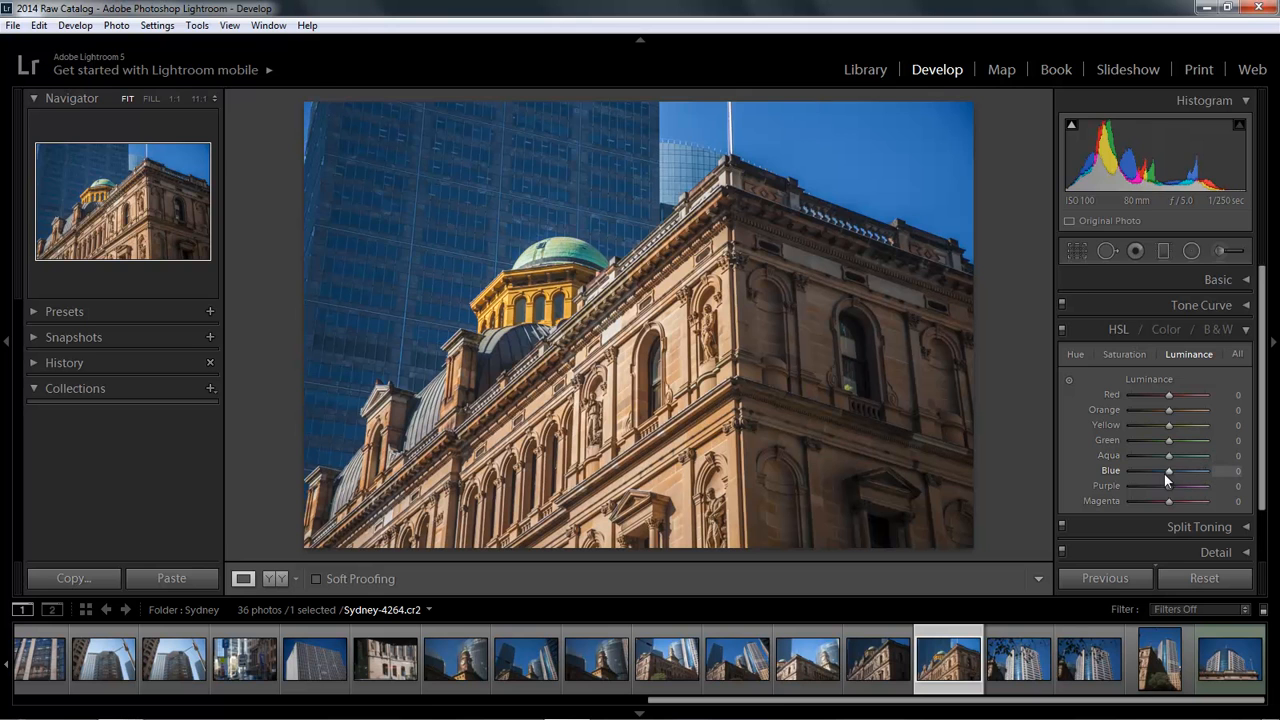
left_click_drag(1168, 470, 1148, 470)
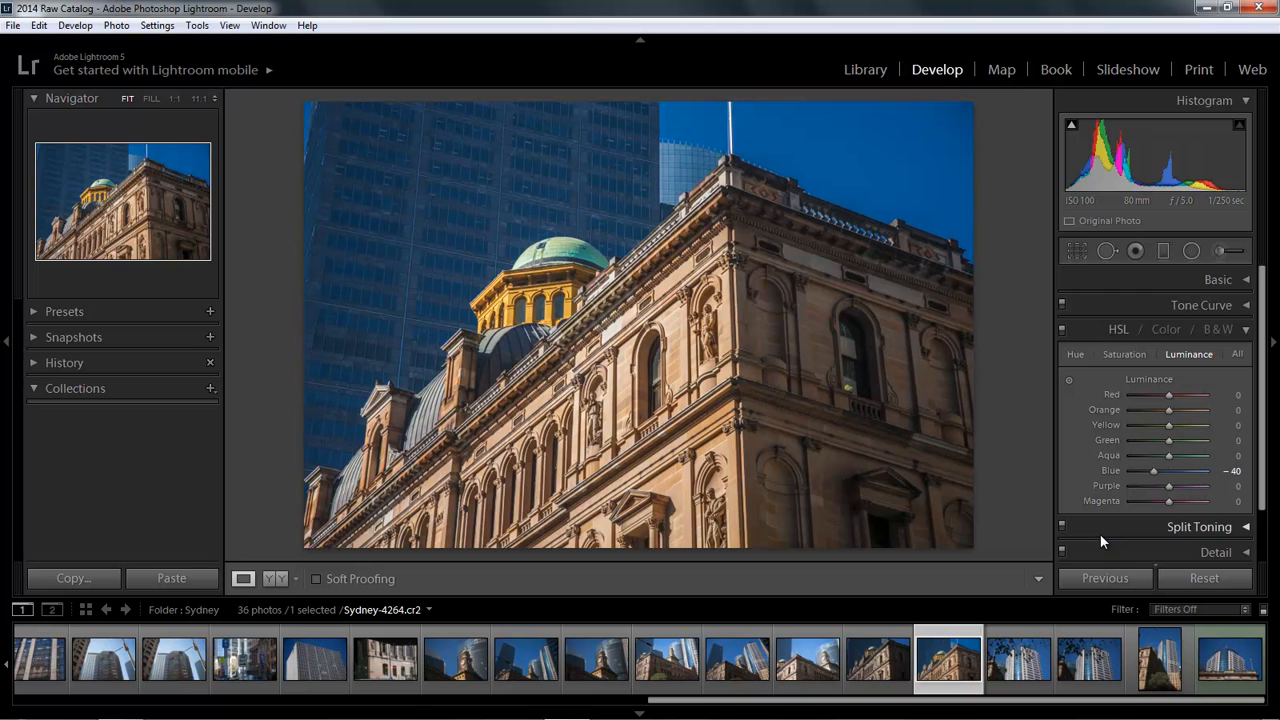
left_click(1246, 333)
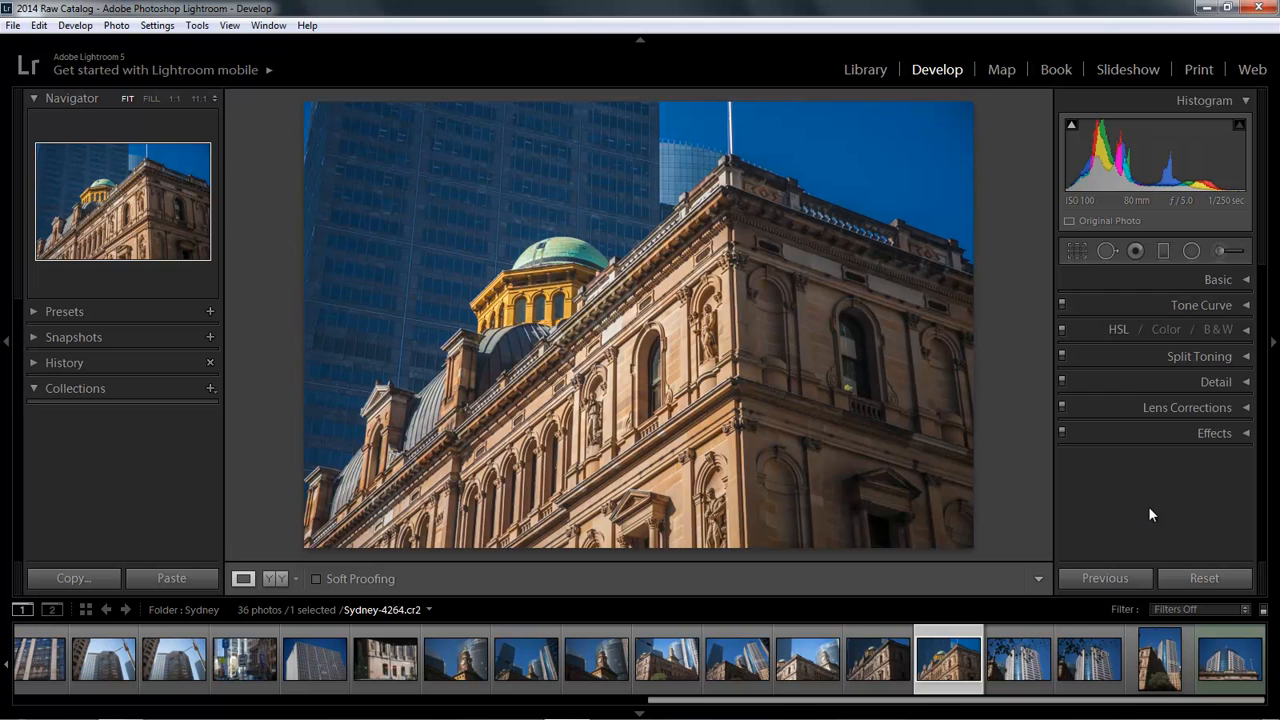
Step: Open Crop & Straighten with the aspect locked, rotate the crop to an angle of 2.18, and apply it
left_click(1076, 251)
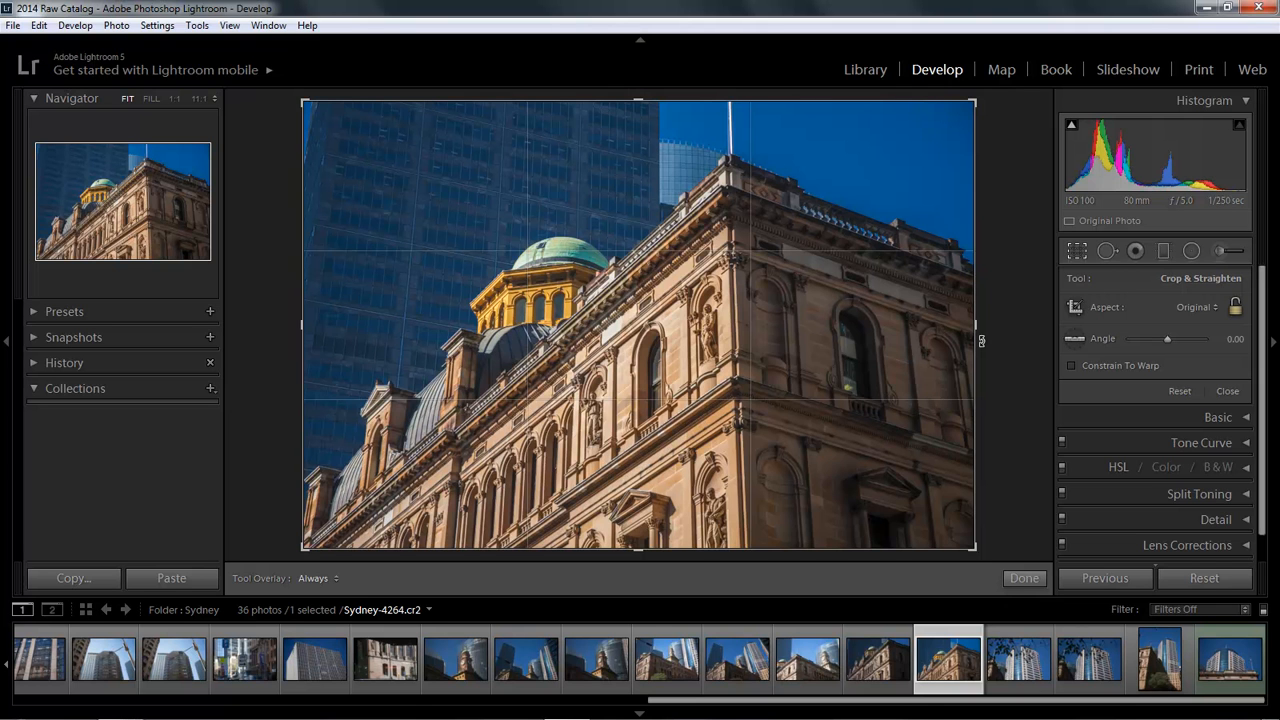
left_click(1237, 312)
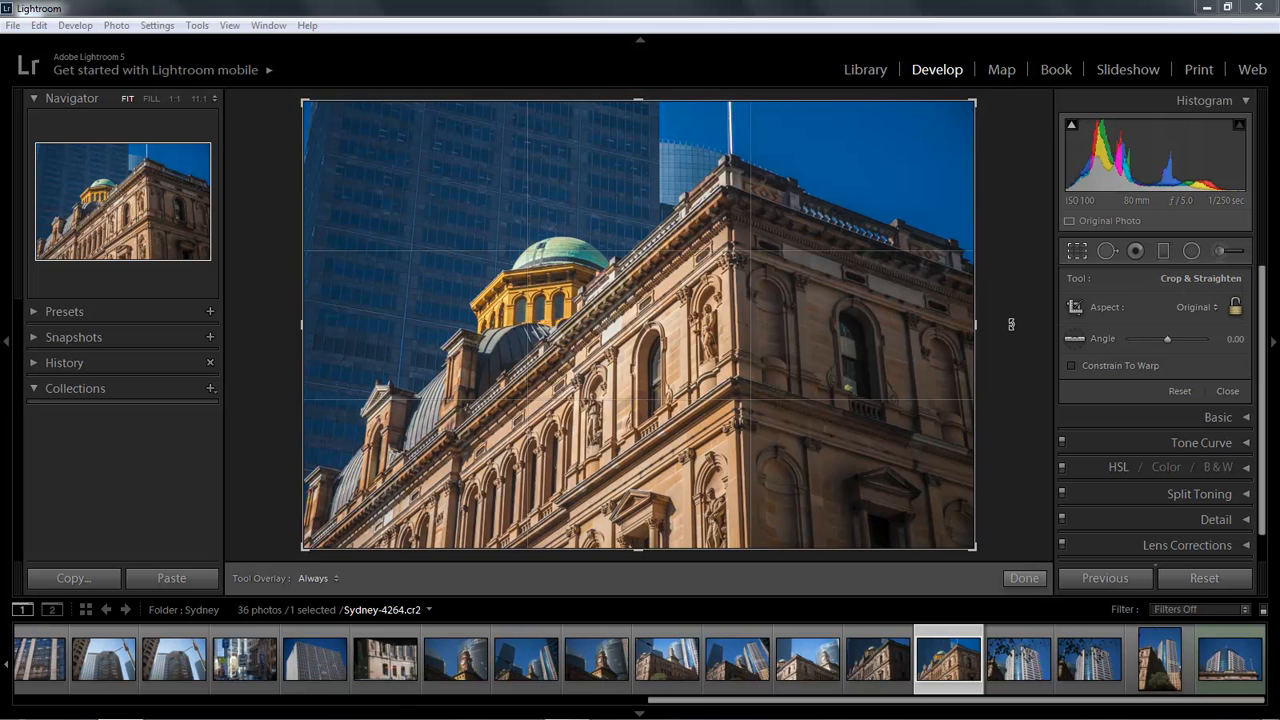
left_click_drag(1012, 323, 1009, 341)
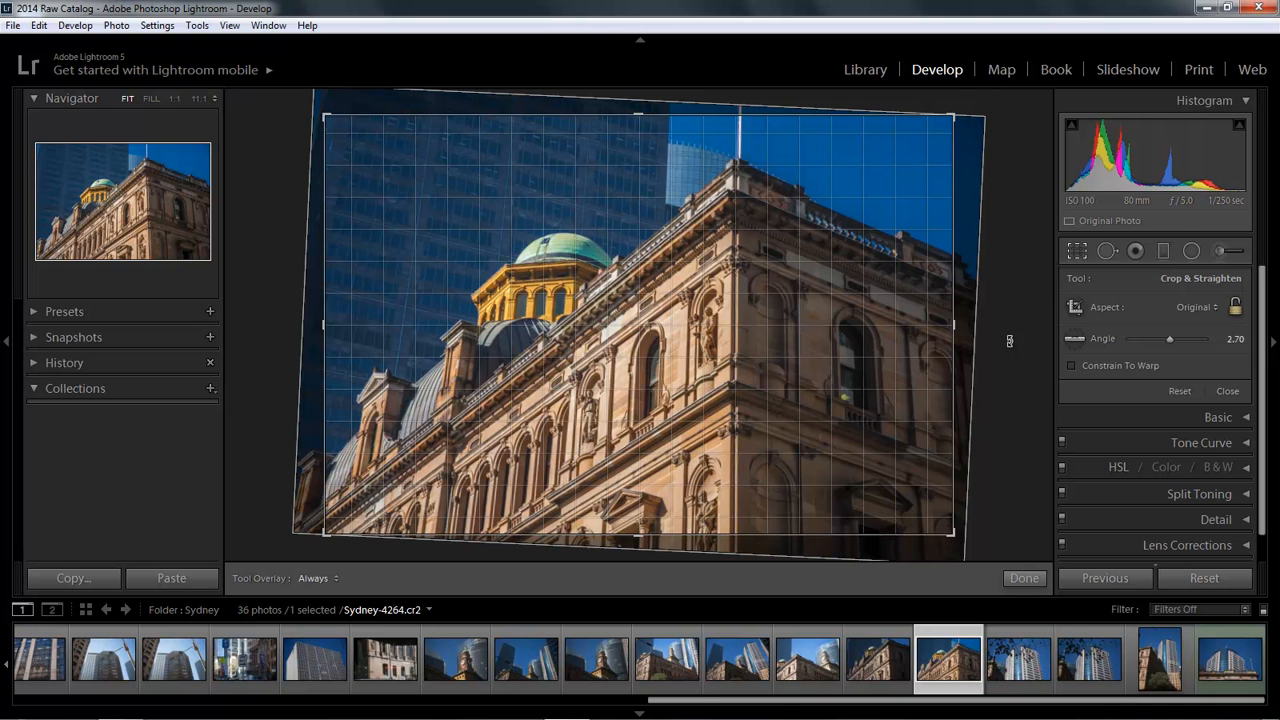
left_click_drag(1009, 341, 1010, 340)
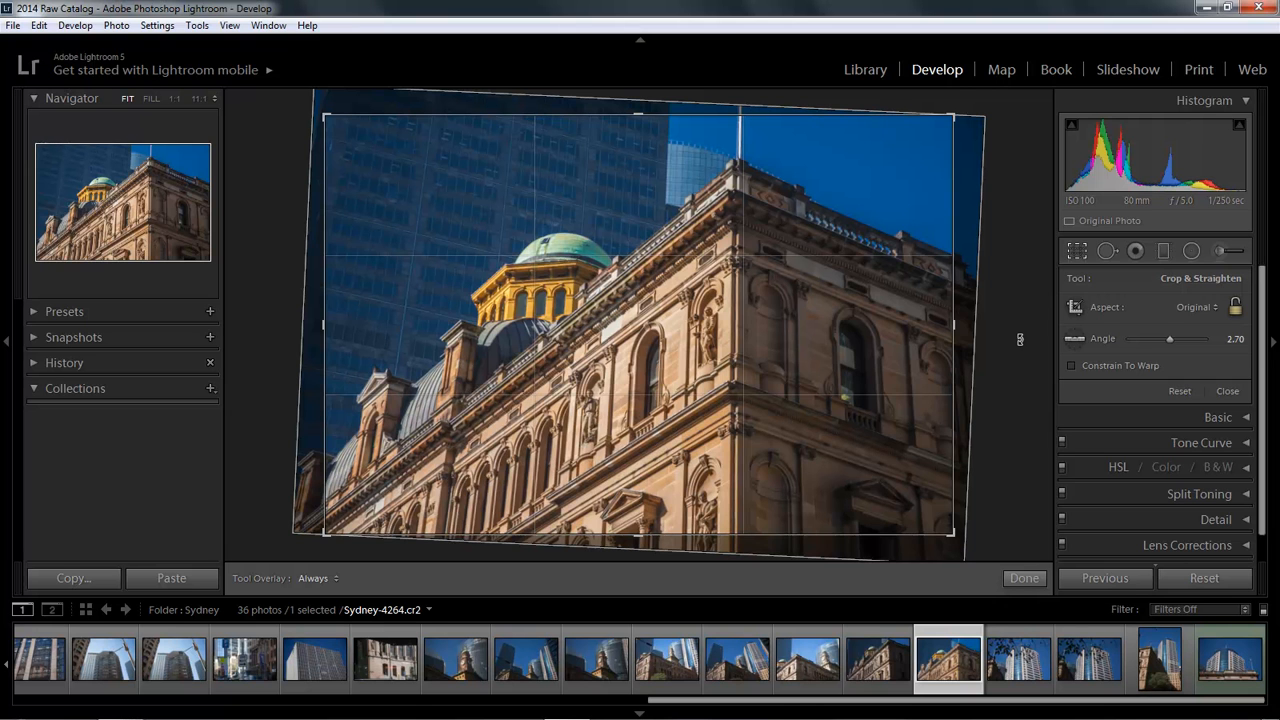
left_click_drag(1006, 344, 1011, 357)
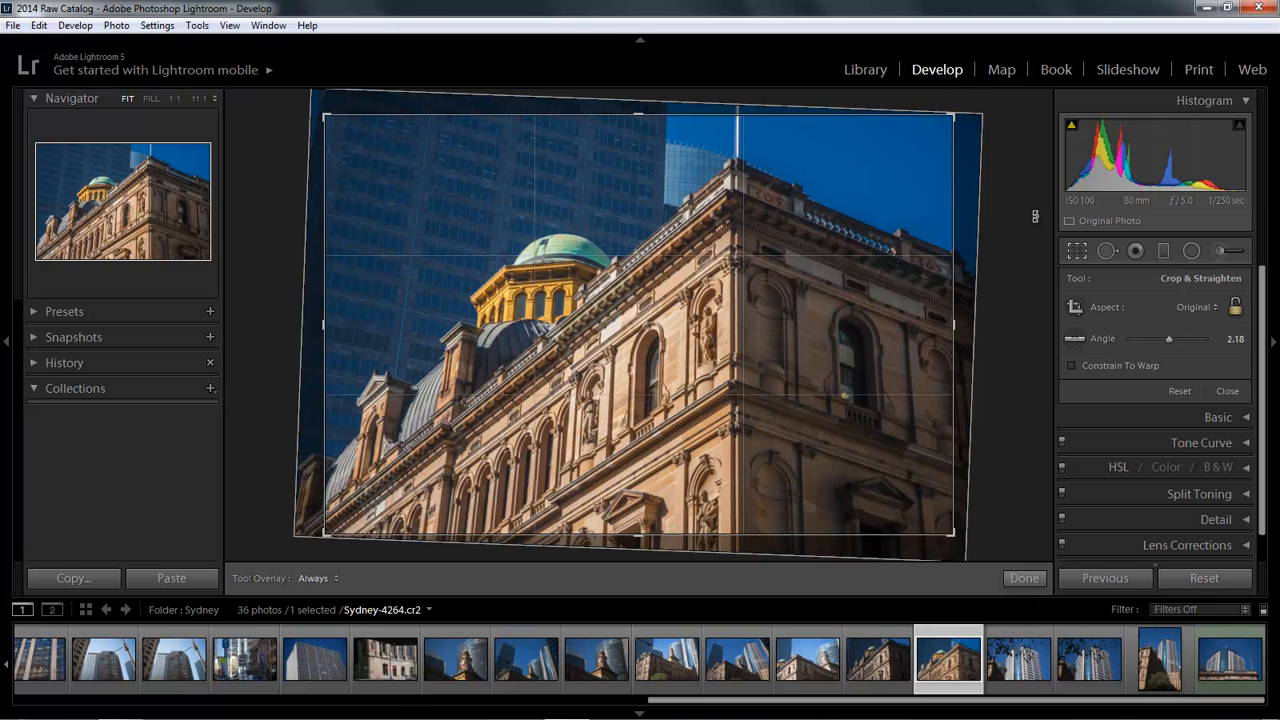
key("Return")
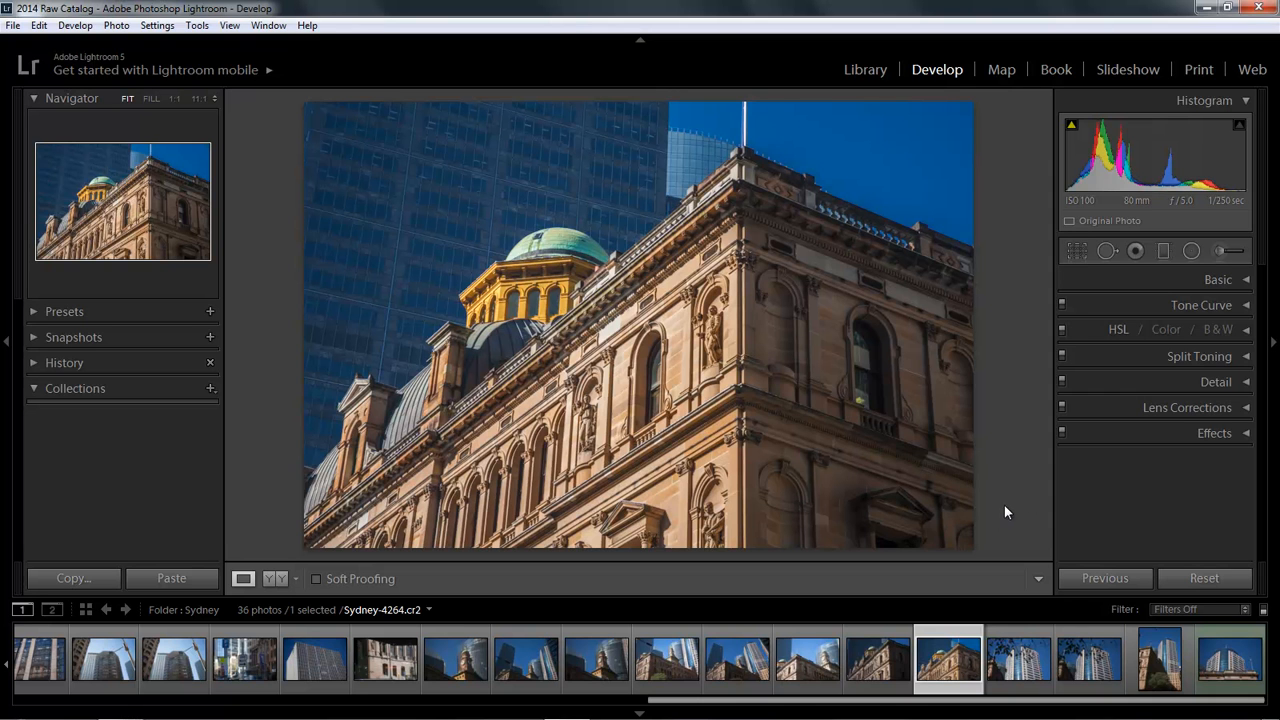
Step: Straighten the seascape photo by drawing along the horizon with the Straighten tool, then apply the crop
left_click(1077, 253)
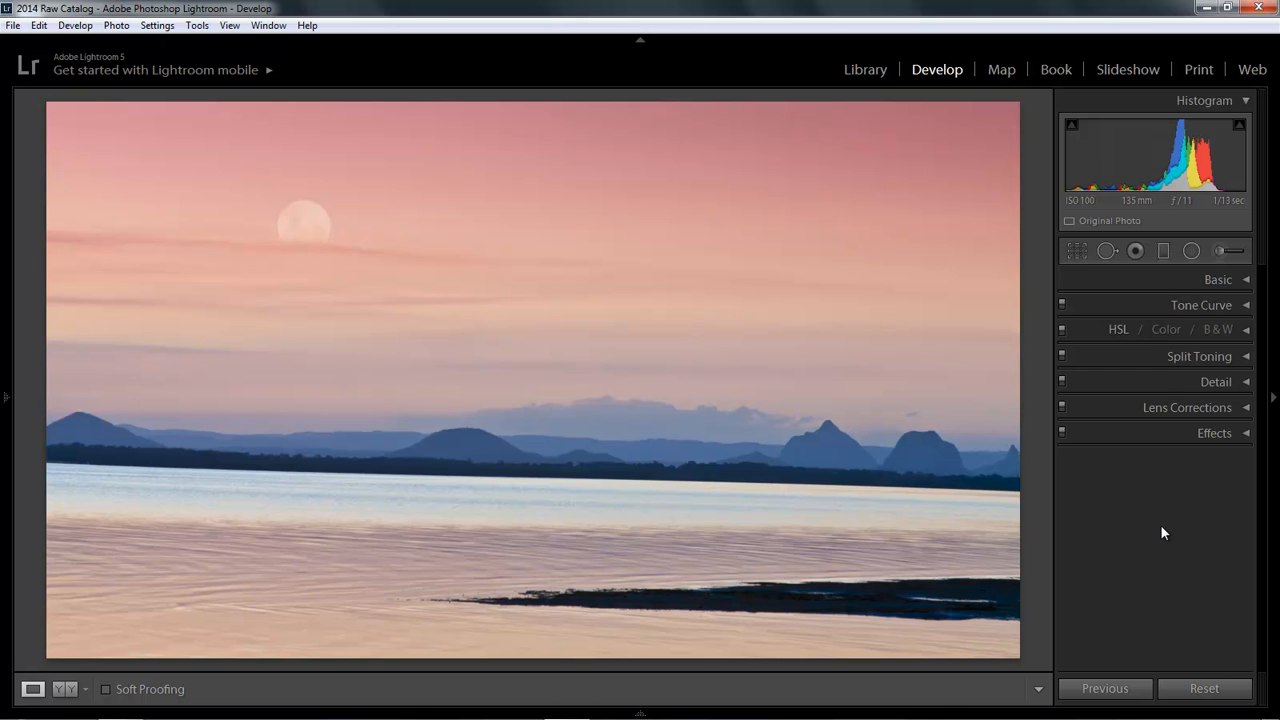
left_click(1076, 252)
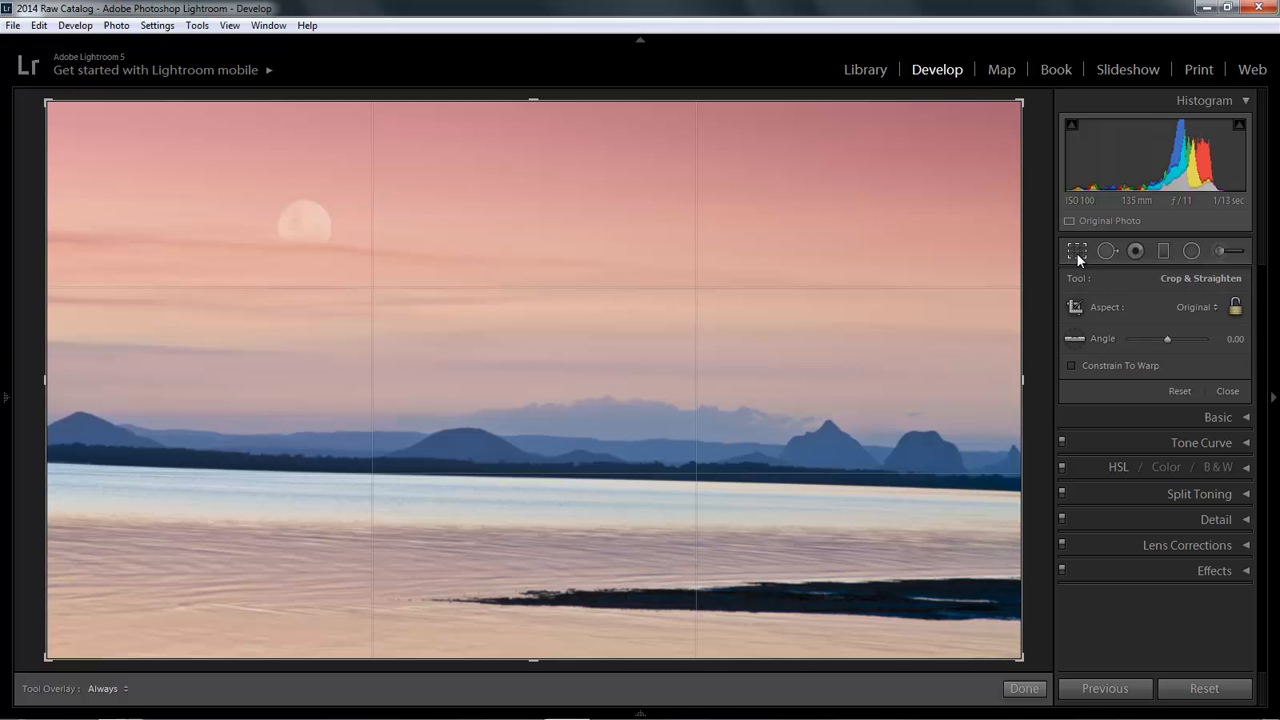
left_click(1073, 339)
left_click_drag(310, 472, 755, 486)
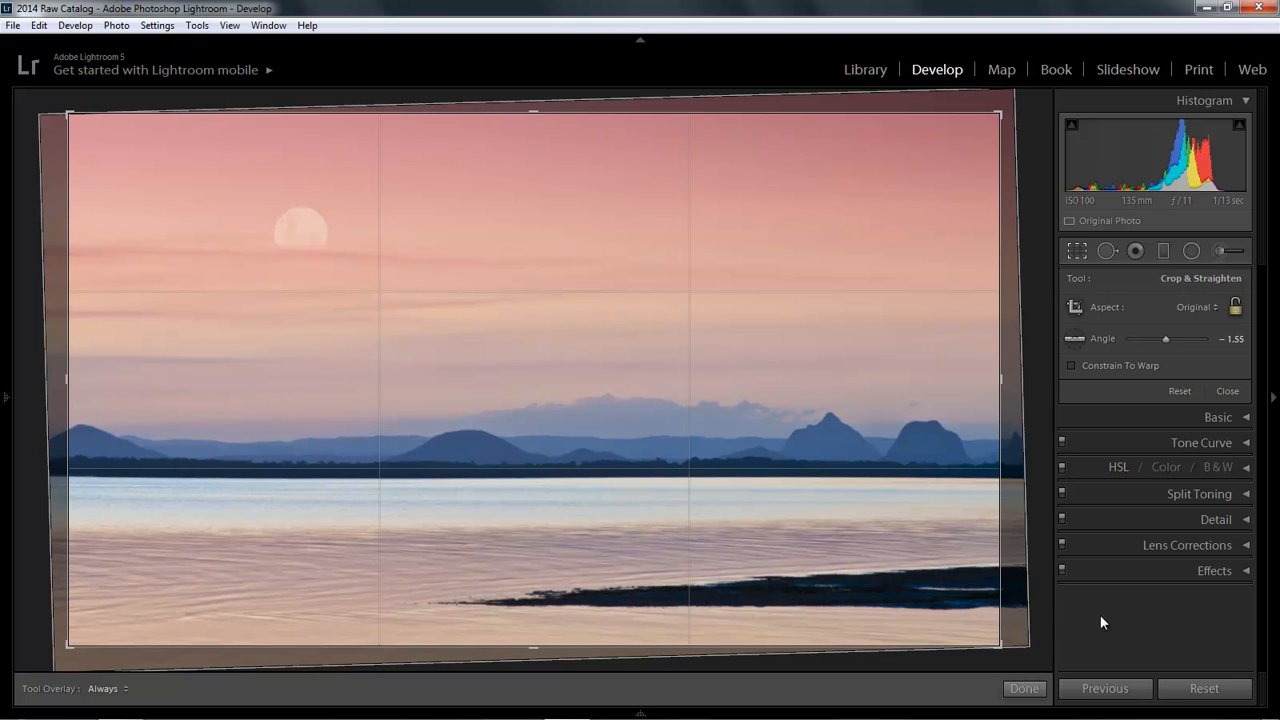
left_click(1022, 692)
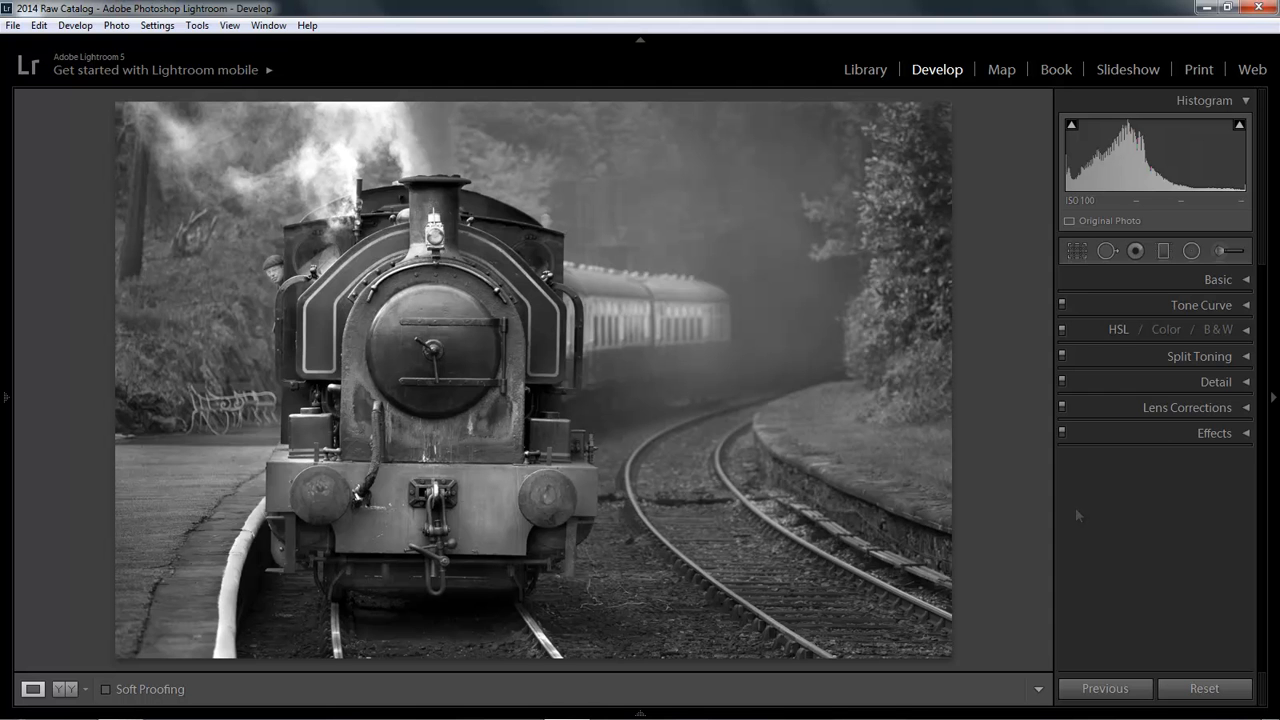
Step: Open Crop on the locomotive photo, unlock the aspect ratio and narrow the crop from both sides around the engine
left_click(1076, 250)
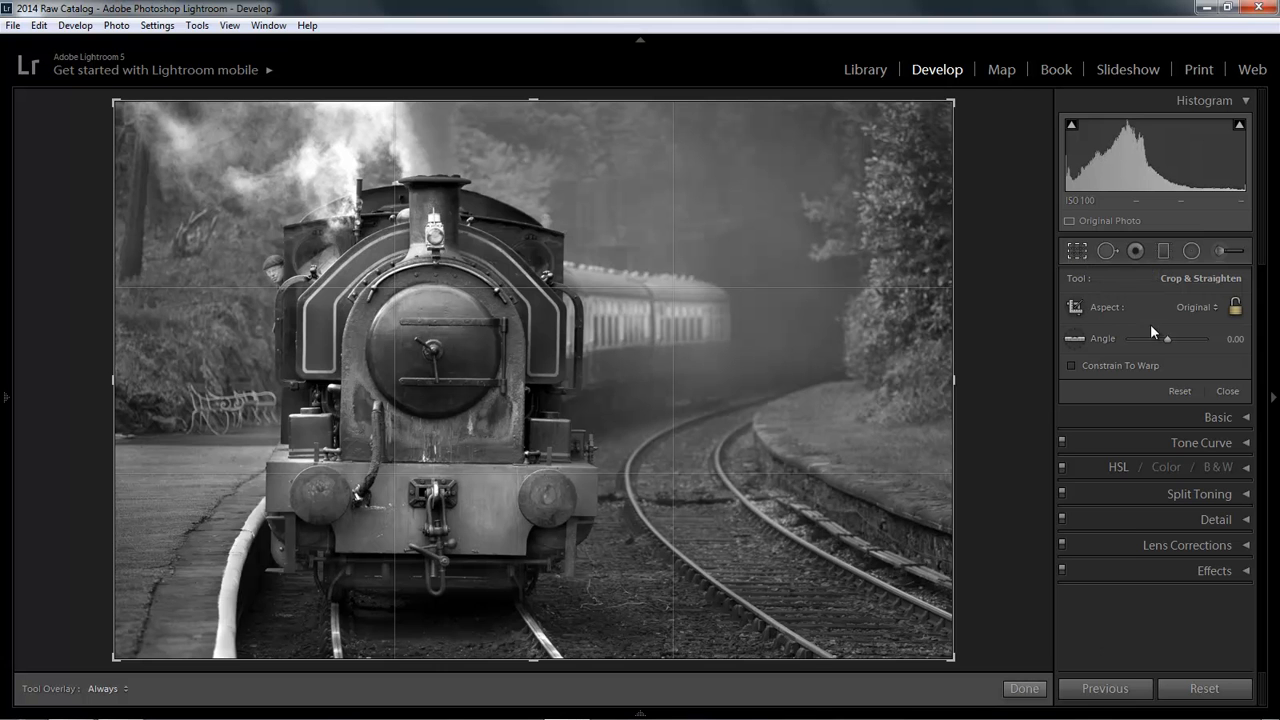
left_click(1235, 308)
left_click(1235, 308)
left_click_drag(996, 388, 995, 386)
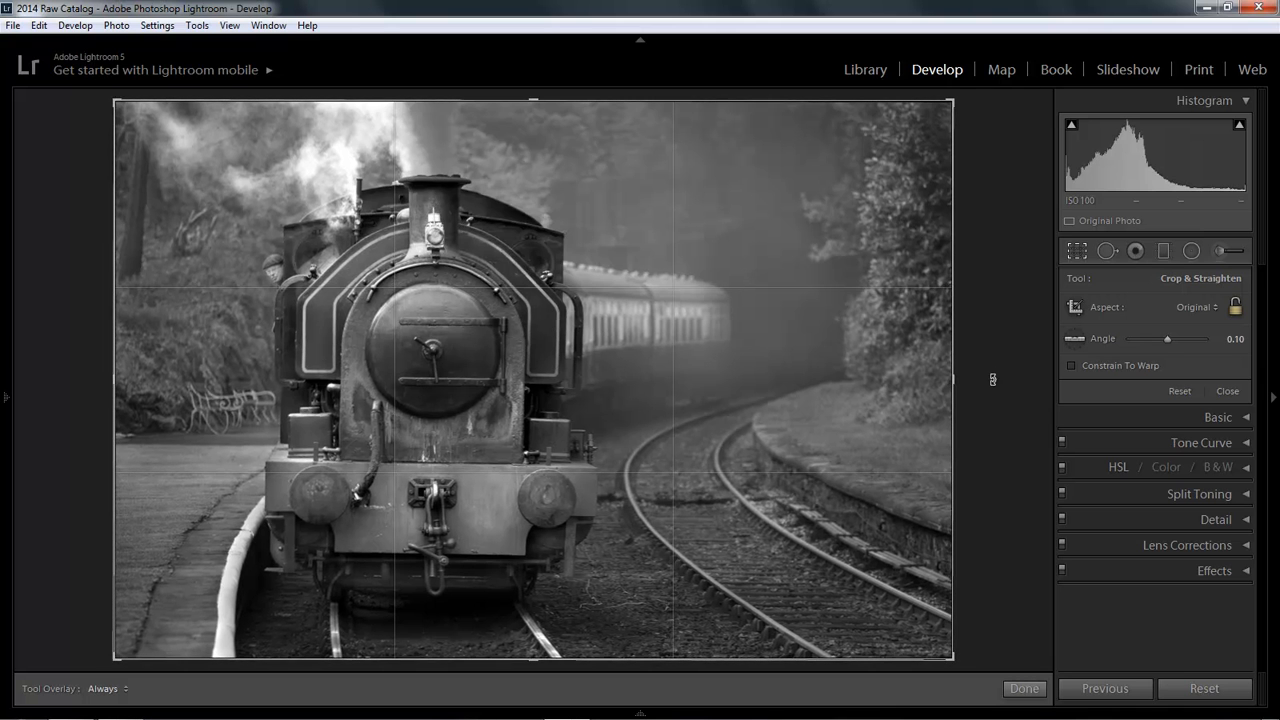
left_click_drag(955, 379, 787, 373)
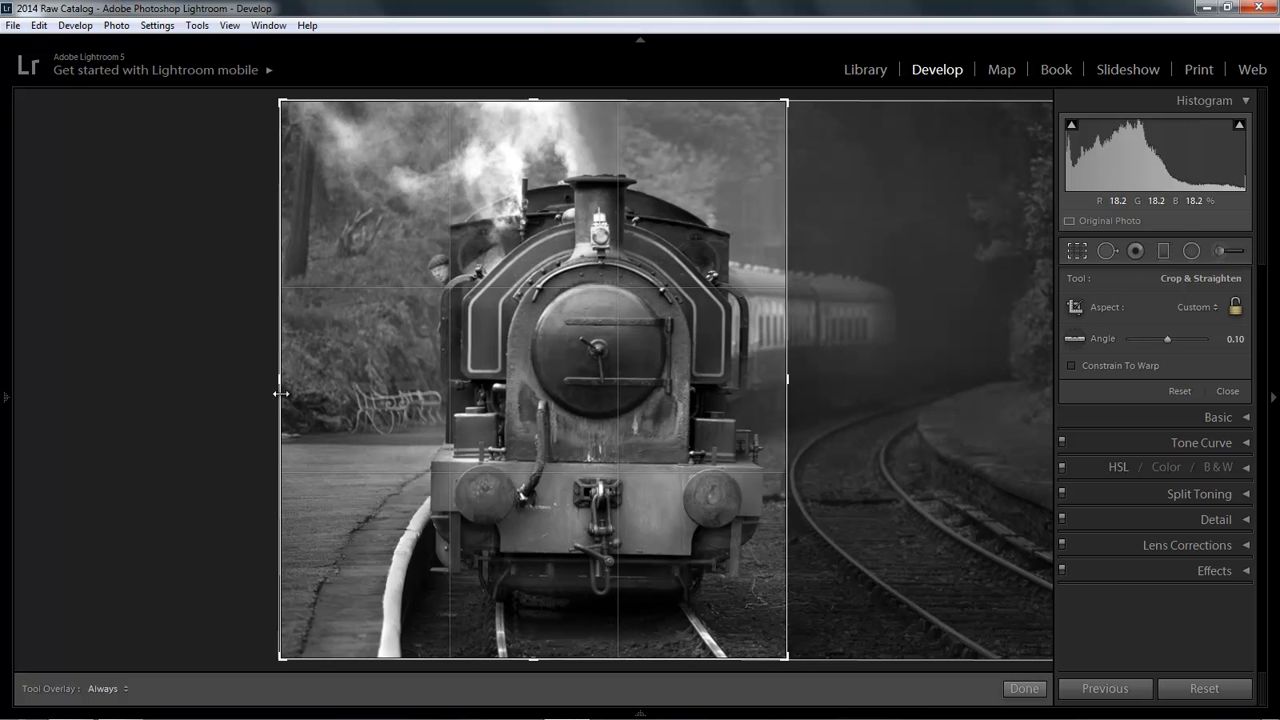
left_click_drag(278, 380, 332, 392)
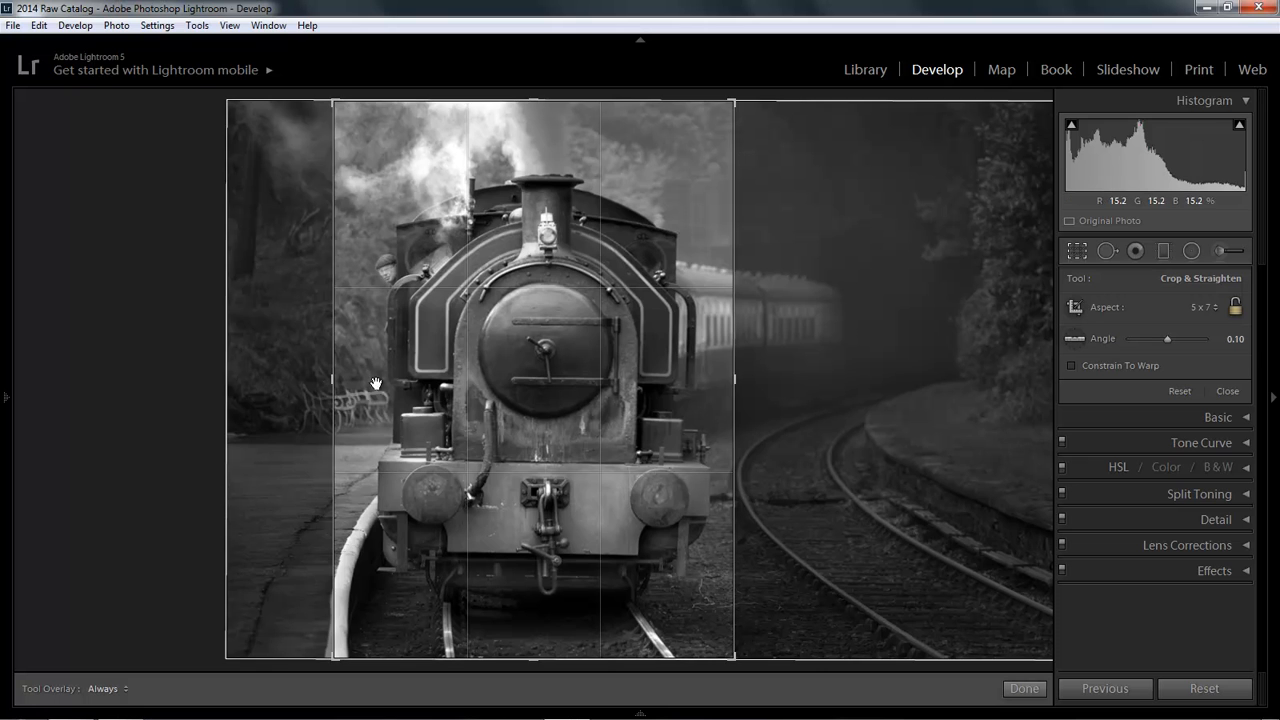
Step: Trim the locomotive crop from the top and bottom, recentre it on the engine and apply the crop
left_click_drag(536, 101, 533, 109)
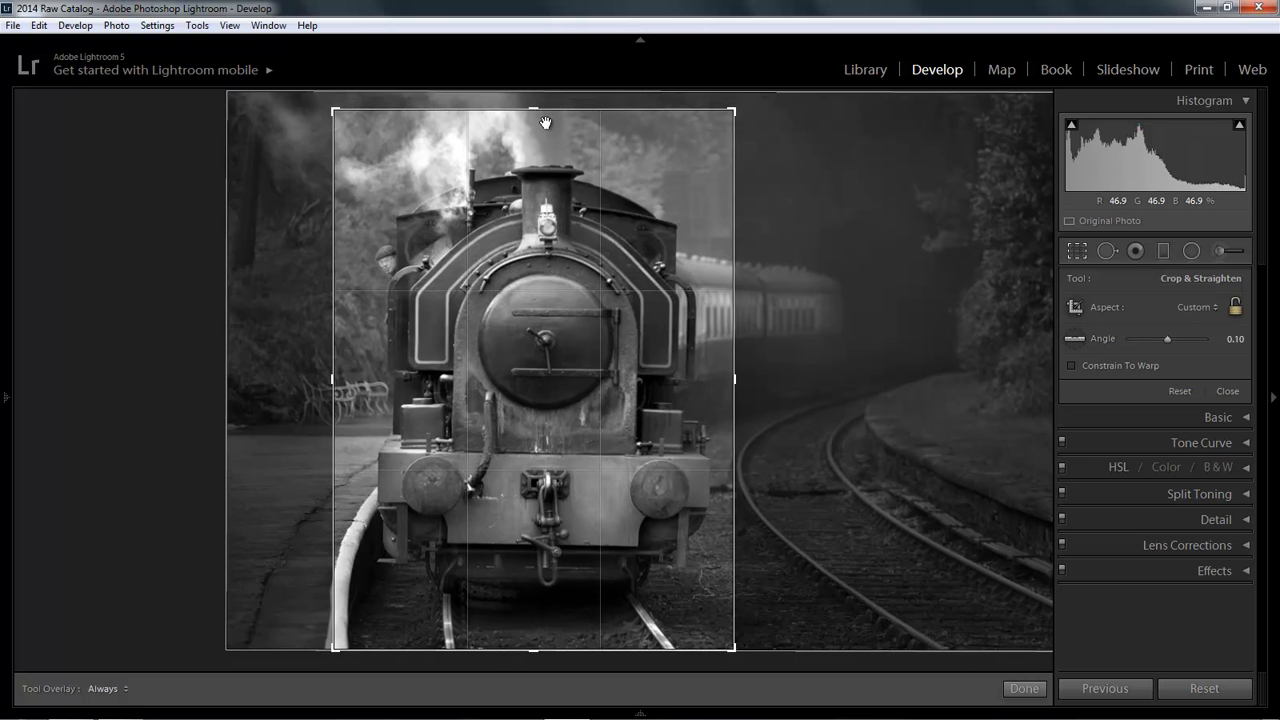
left_click_drag(533, 650, 534, 634)
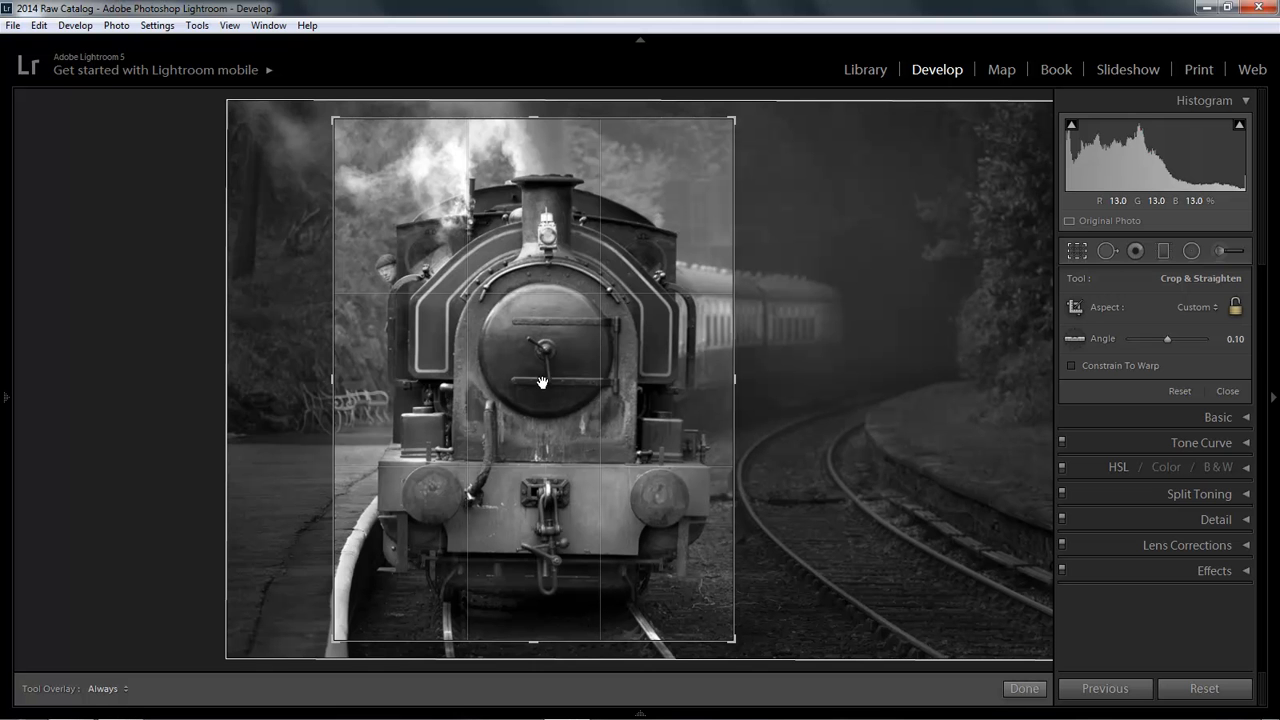
mouse_move(545, 378)
left_mouse_down()
mouse_move(549, 366)
mouse_move(580, 374)
mouse_move(542, 385)
mouse_move(380, 371)
mouse_move(532, 380)
left_mouse_up()
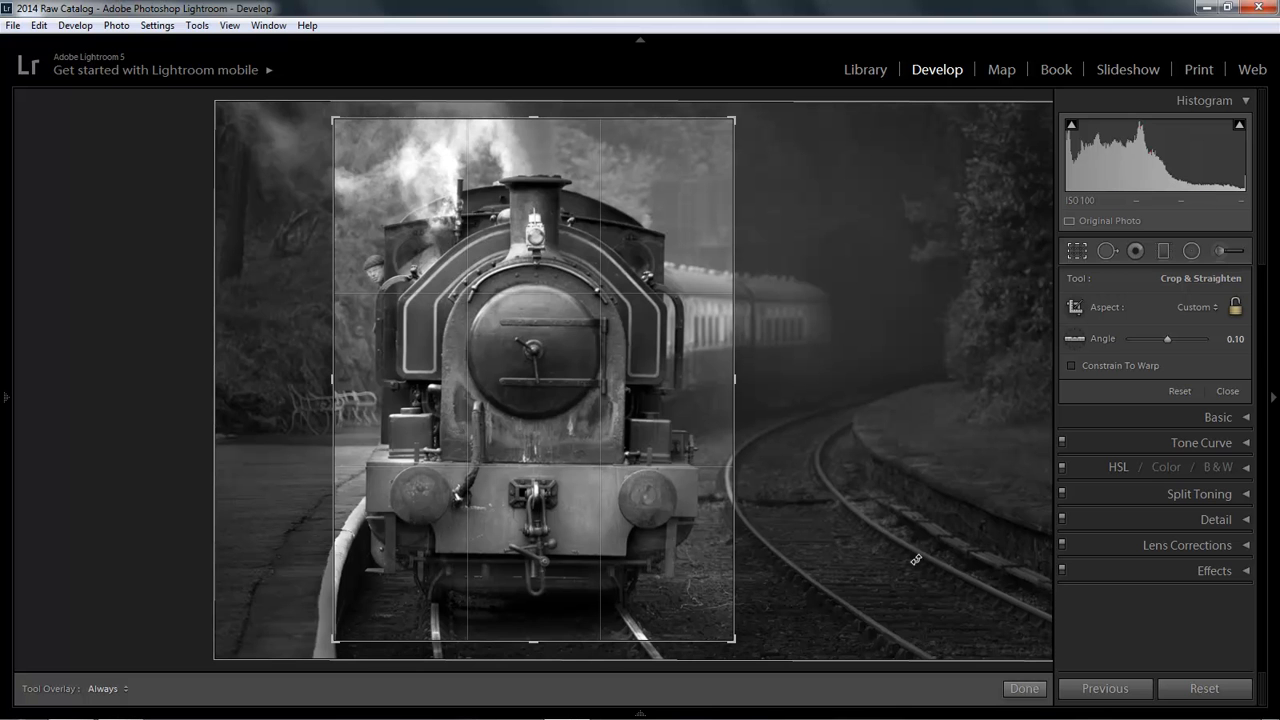
key("Return")
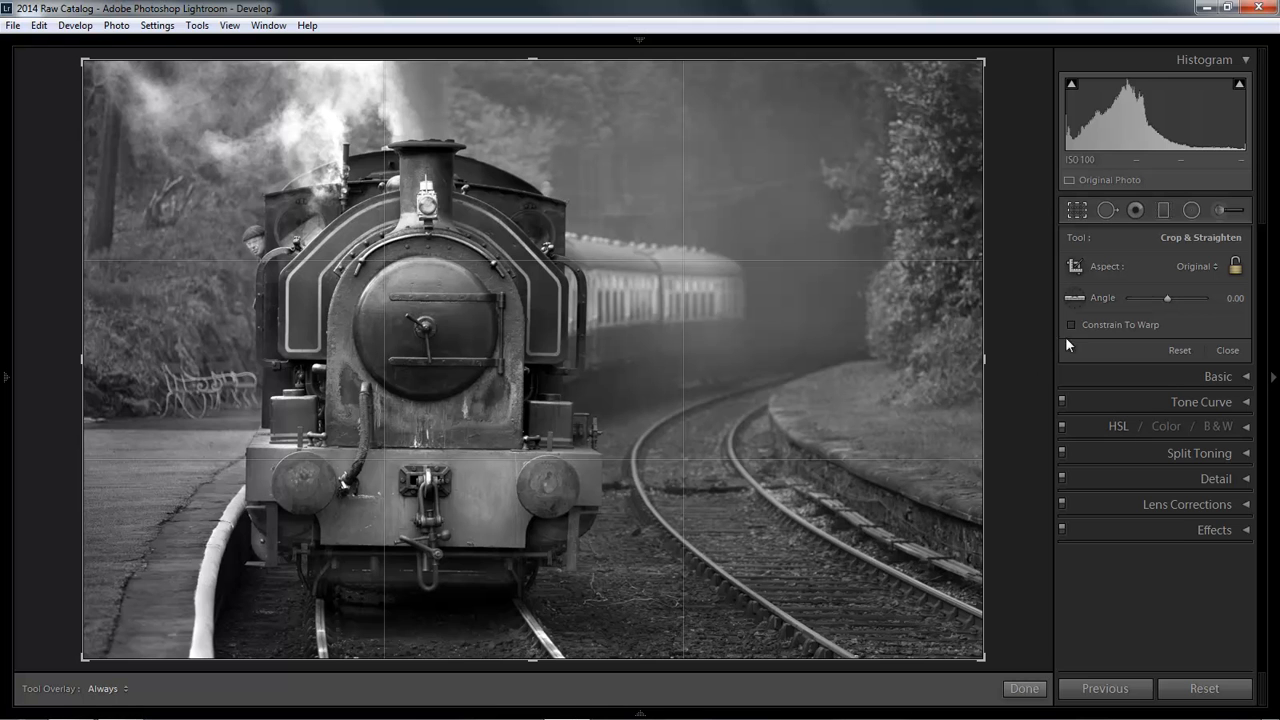
Step: Switch the crop aspect to 1 x 1, resize and reposition the square crop around the engine, then reset it
left_click(1215, 266)
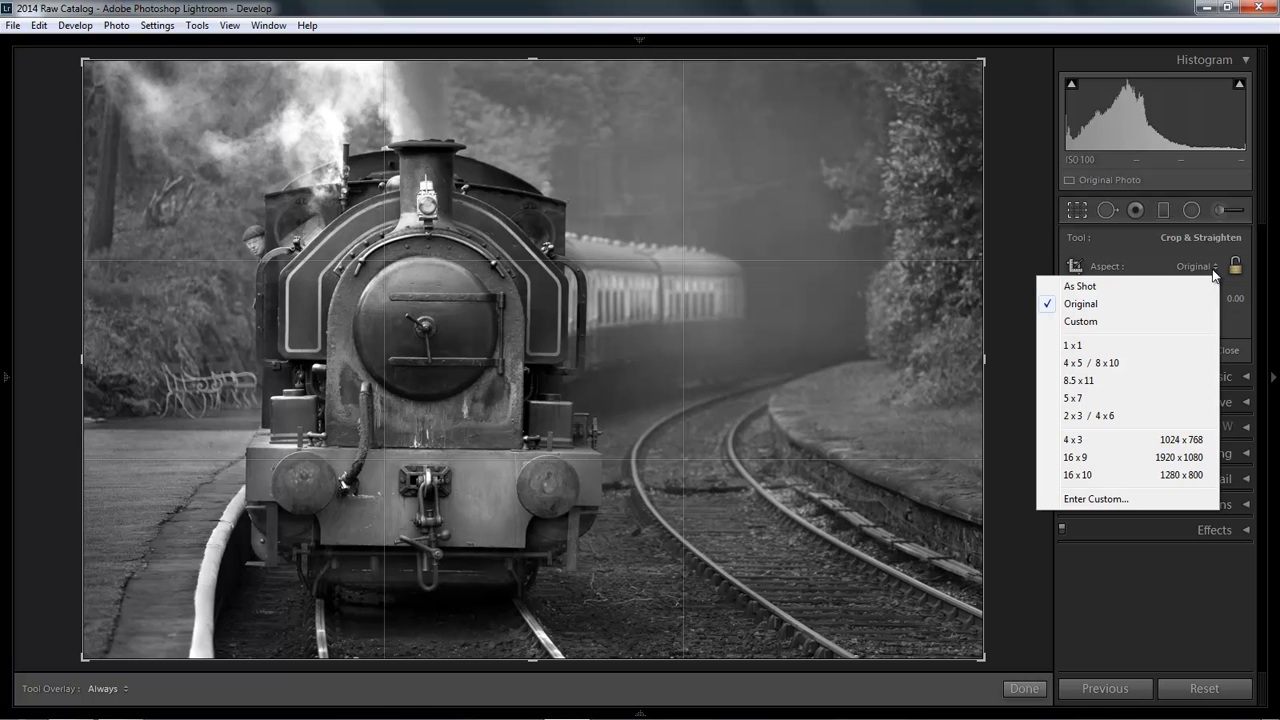
left_click(1076, 350)
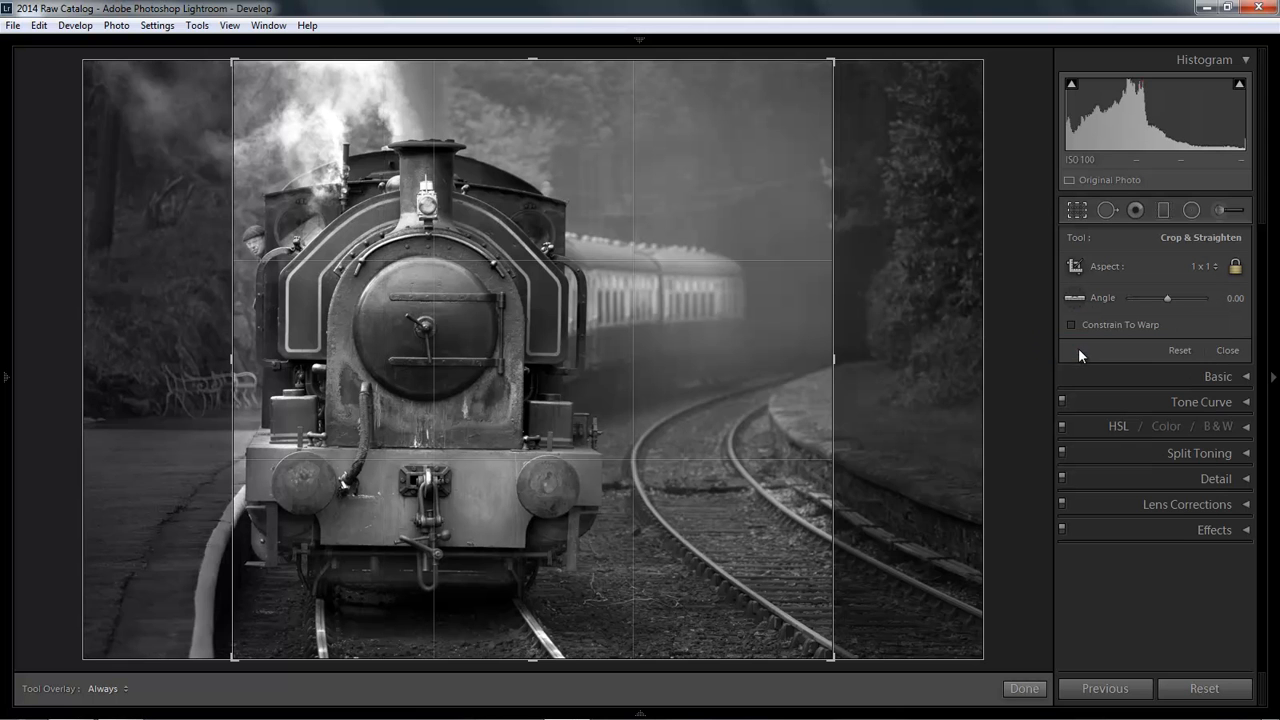
left_click_drag(490, 378, 583, 400)
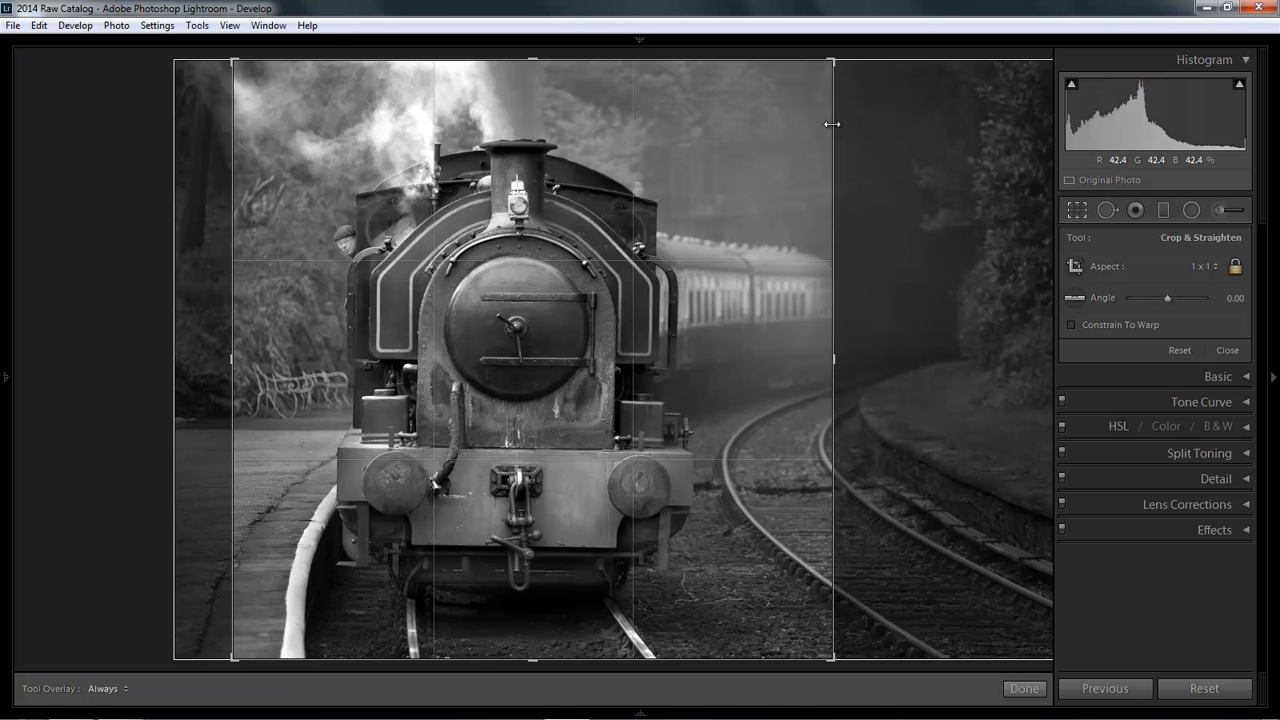
left_click_drag(832, 60, 794, 98)
left_click_drag(275, 621, 293, 603)
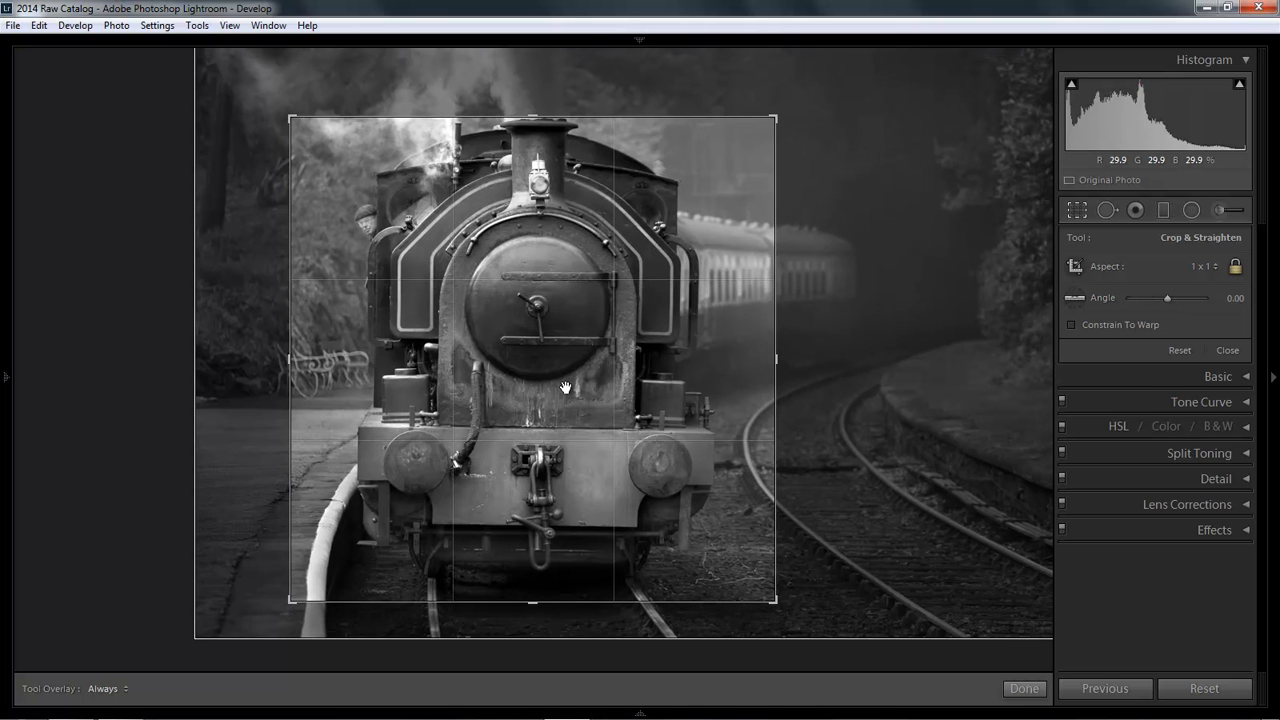
mouse_move(564, 382)
left_mouse_down()
mouse_move(546, 395)
mouse_move(552, 386)
left_mouse_up()
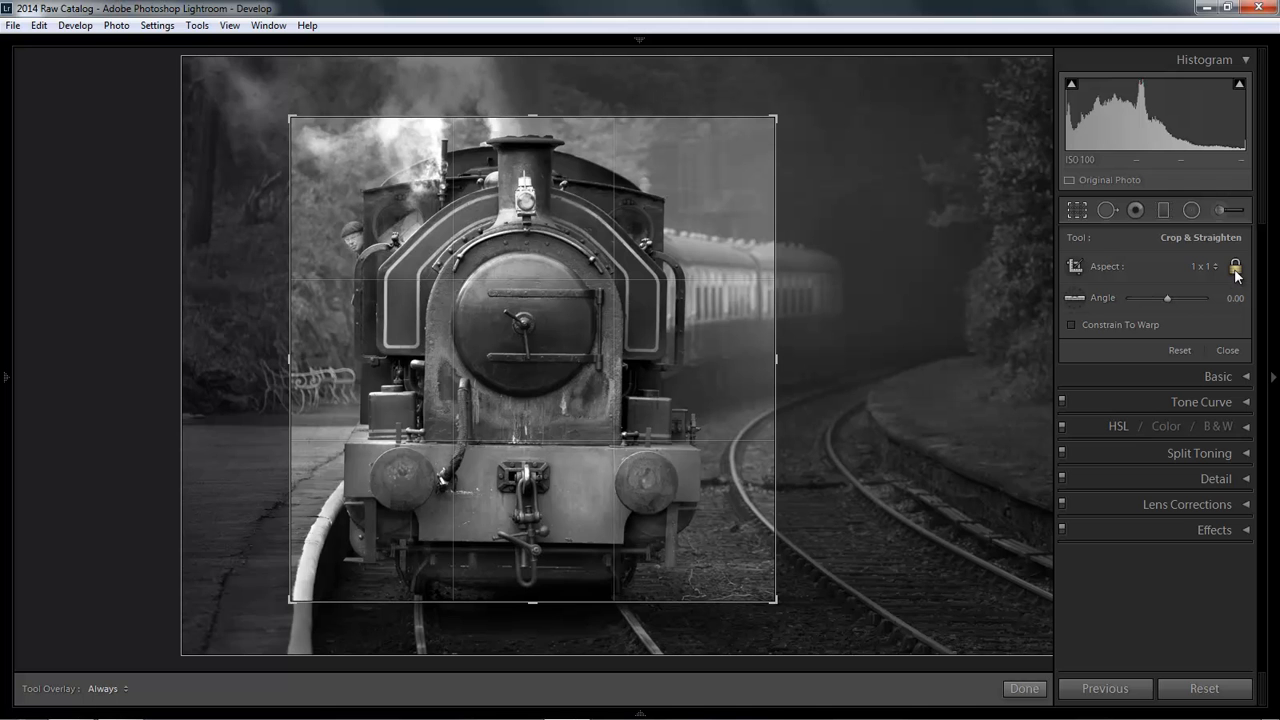
left_click(1181, 351)
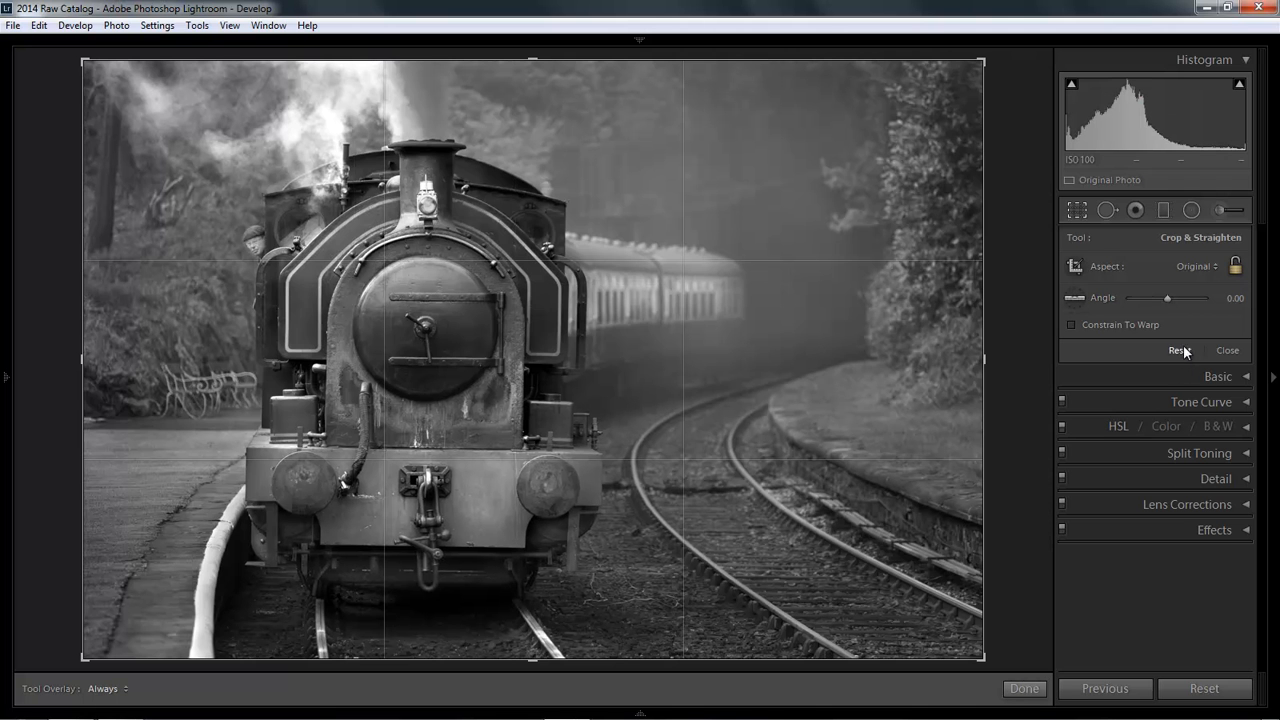
Step: Switch the aspect to 16 x 9, shrink the crop to the engine's buffer beam and apply it
left_click(1215, 267)
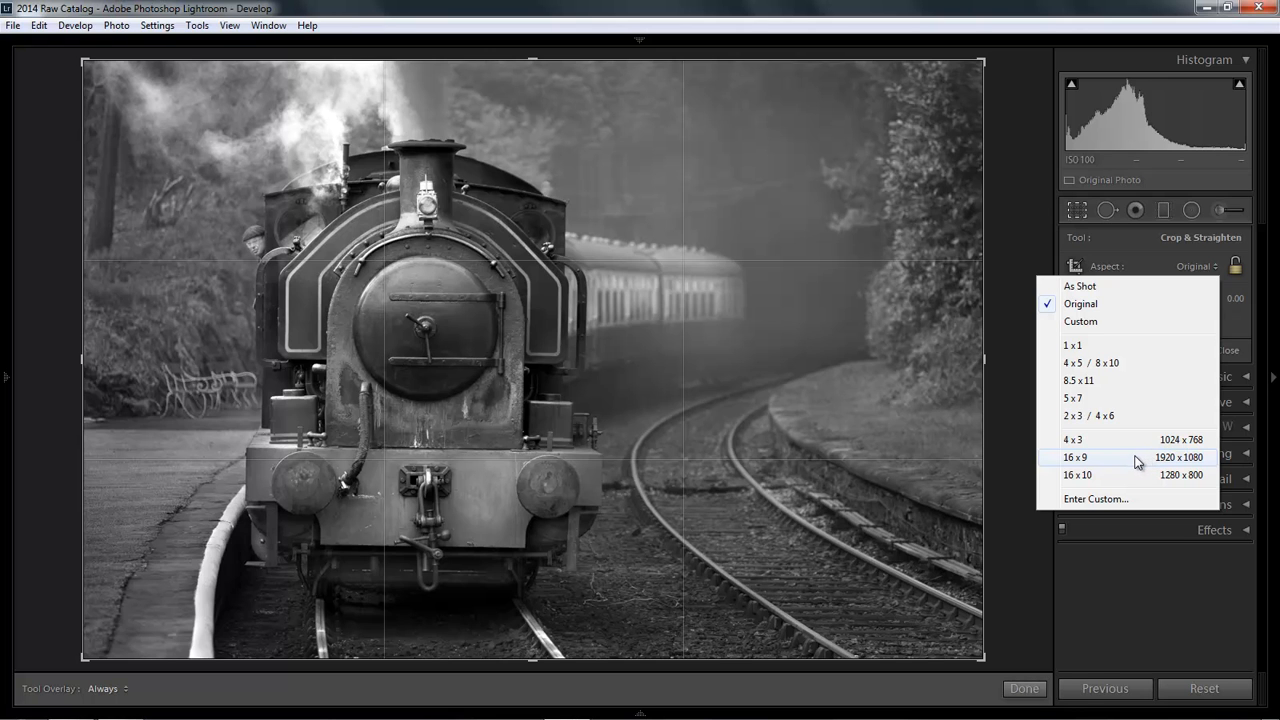
left_click(1085, 458)
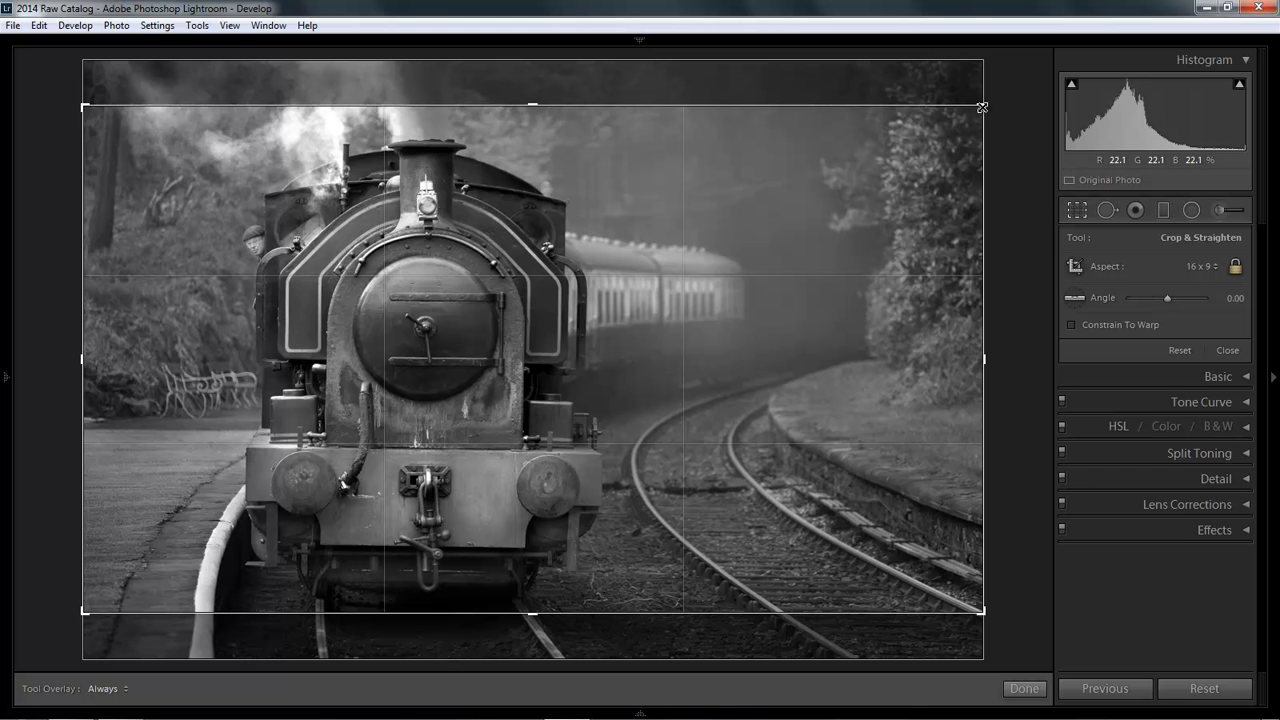
left_click_drag(982, 107, 833, 185)
left_click_drag(833, 358, 745, 368)
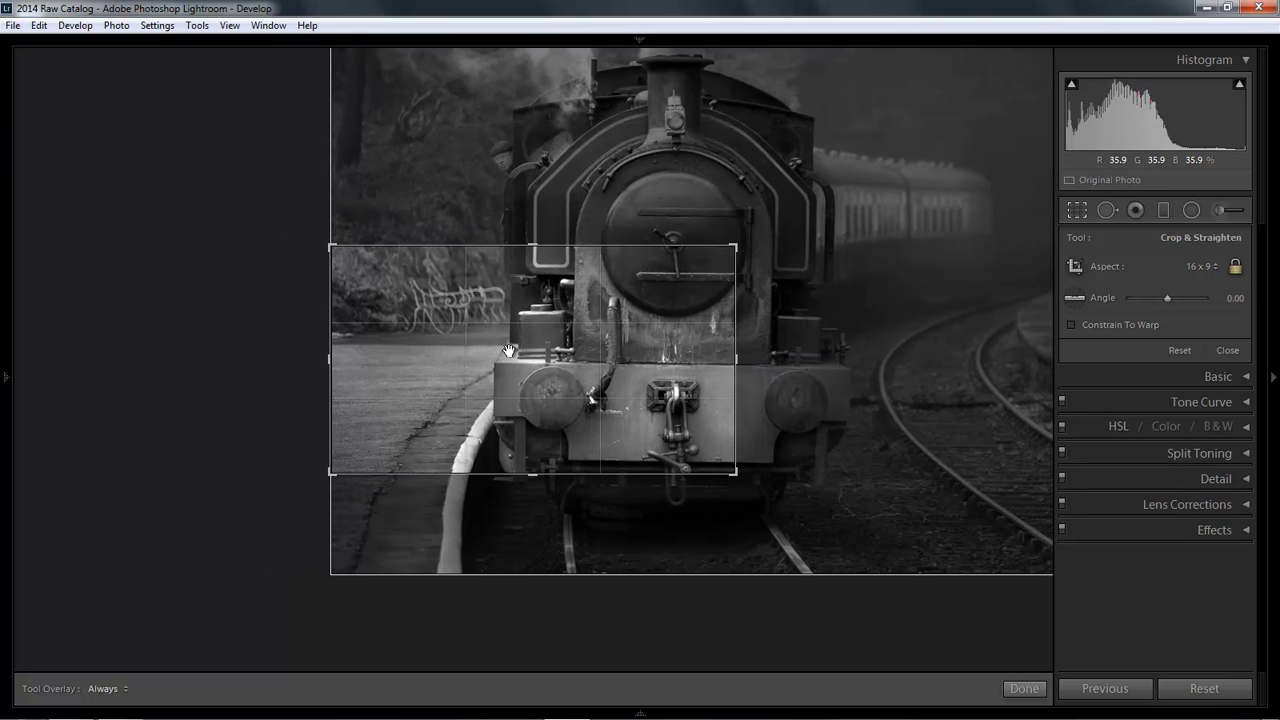
left_click_drag(543, 352, 462, 355)
left_click_drag(418, 387, 371, 318)
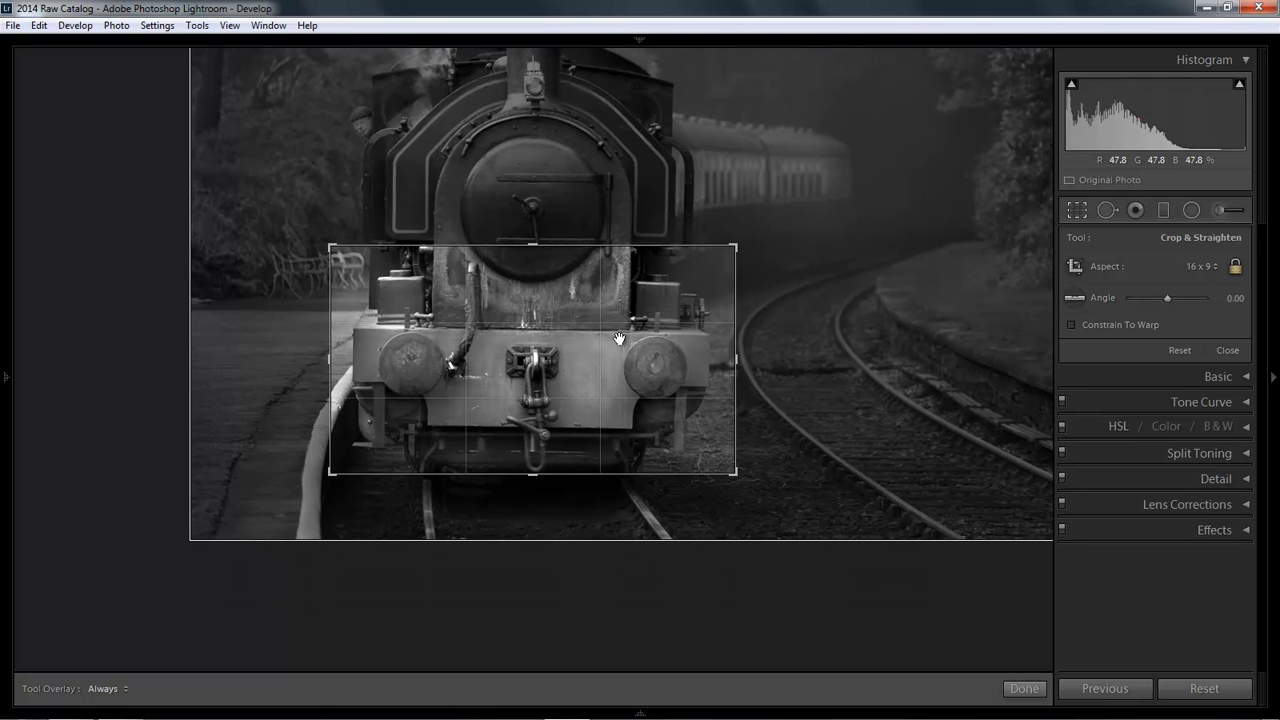
key("Return")
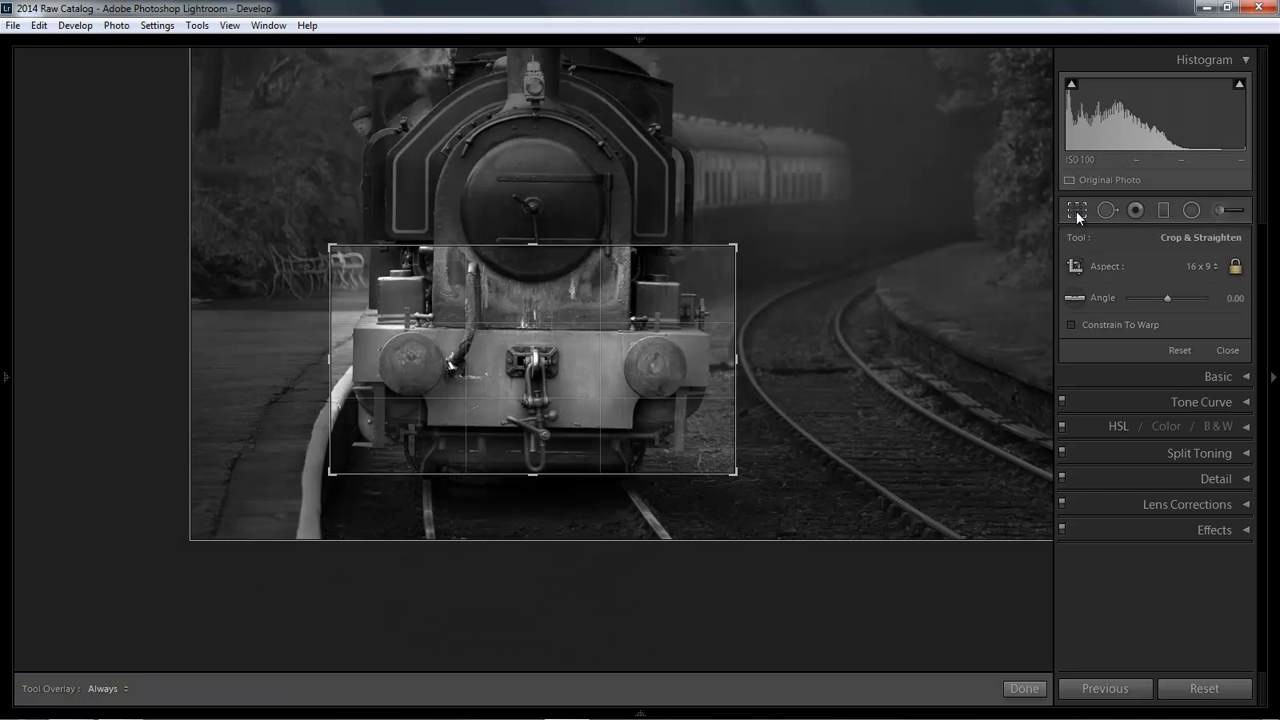
Step: Reopen Crop & Straighten on the locomotive photo and reset its crop
left_click(1076, 210)
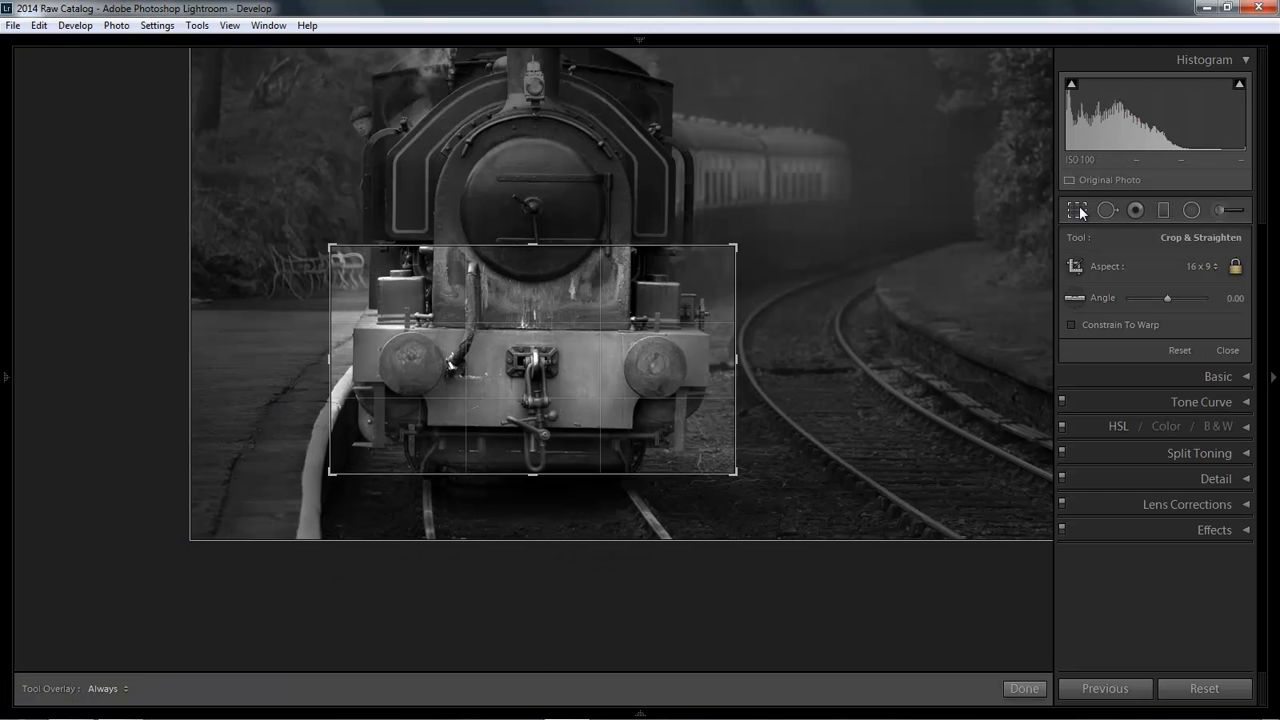
left_click(1181, 350)
left_click(1181, 350)
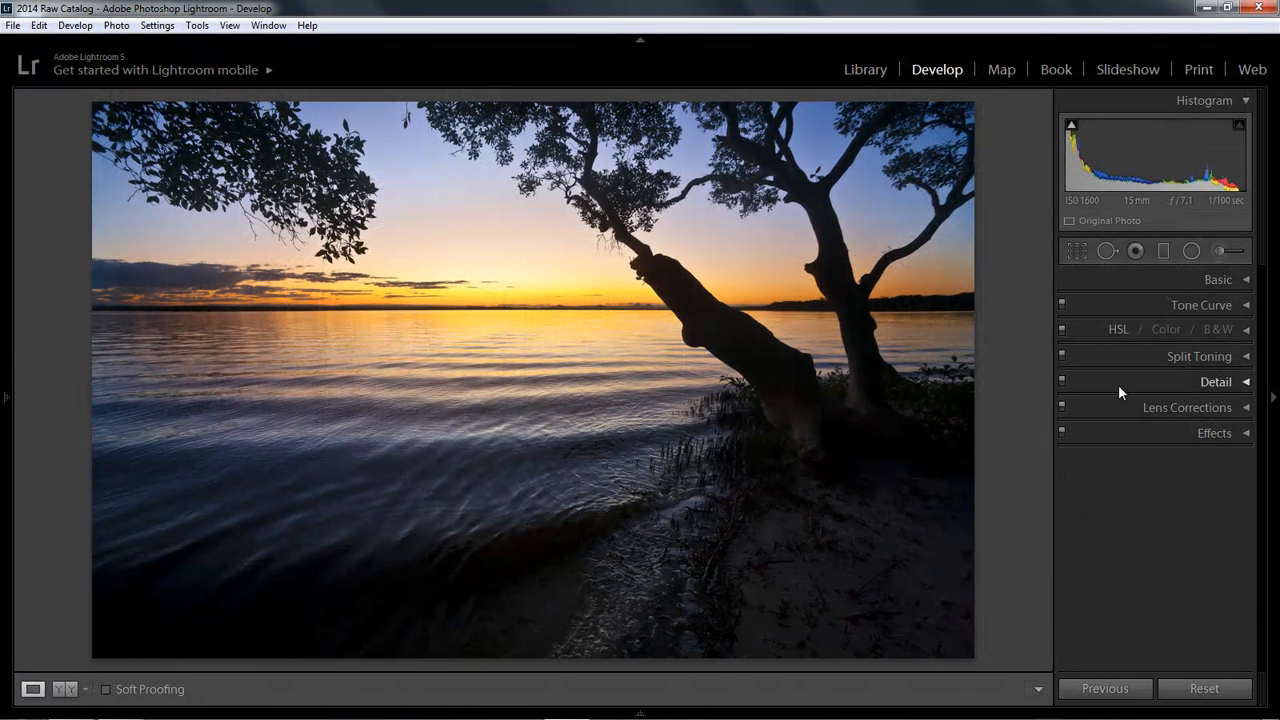
Step: Open Crop on the sunset photo, pull in all four crop edges around the tree, then reset it
left_click(1075, 251)
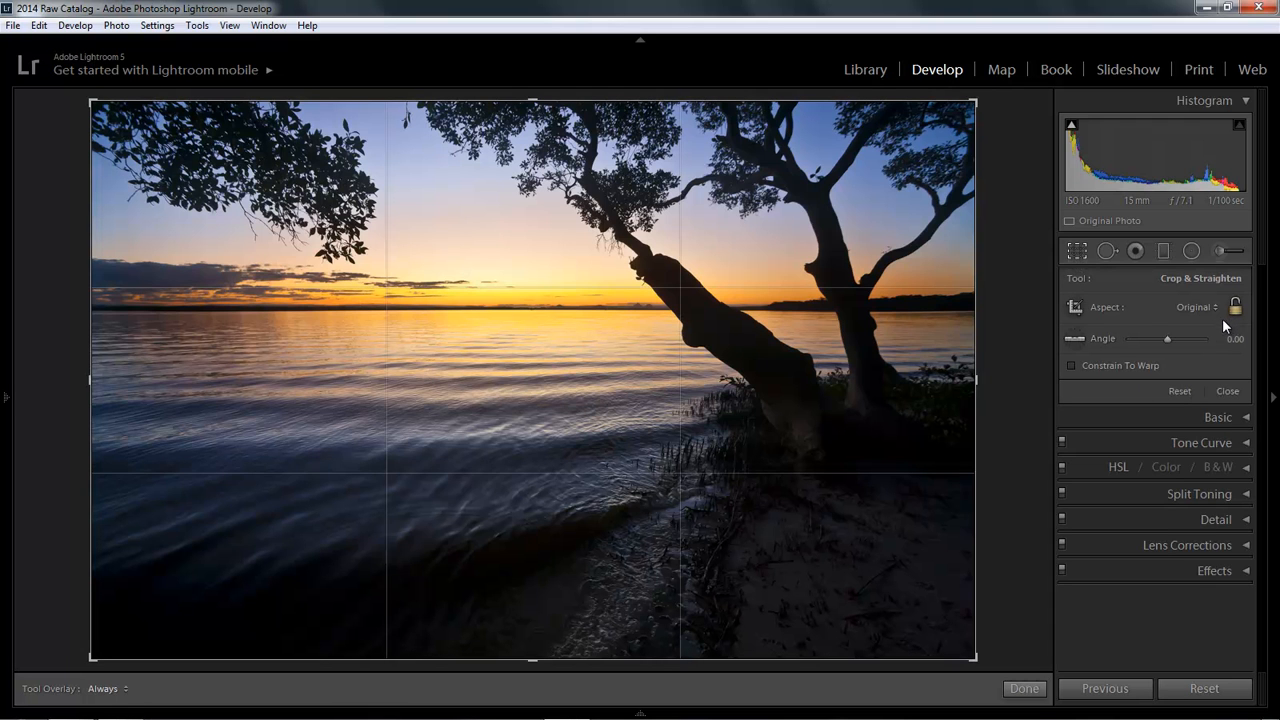
left_click_drag(954, 378, 843, 376)
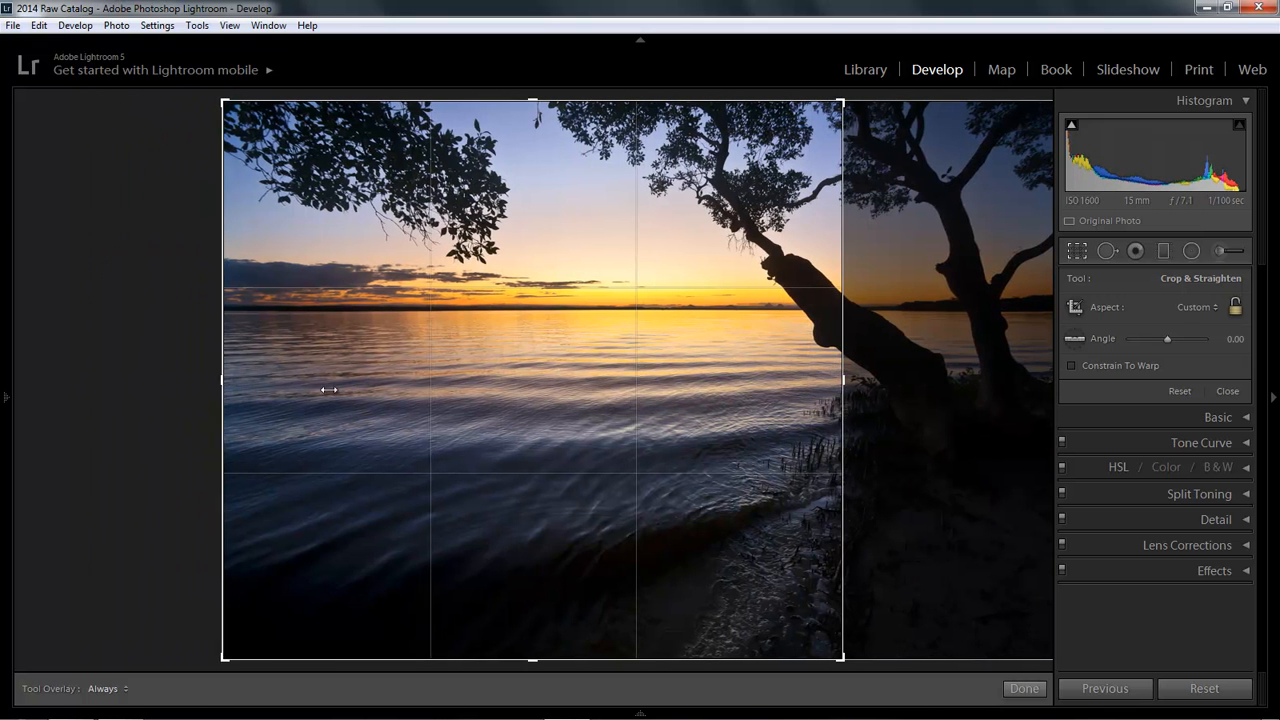
left_click_drag(222, 380, 382, 394)
left_click_drag(530, 102, 530, 236)
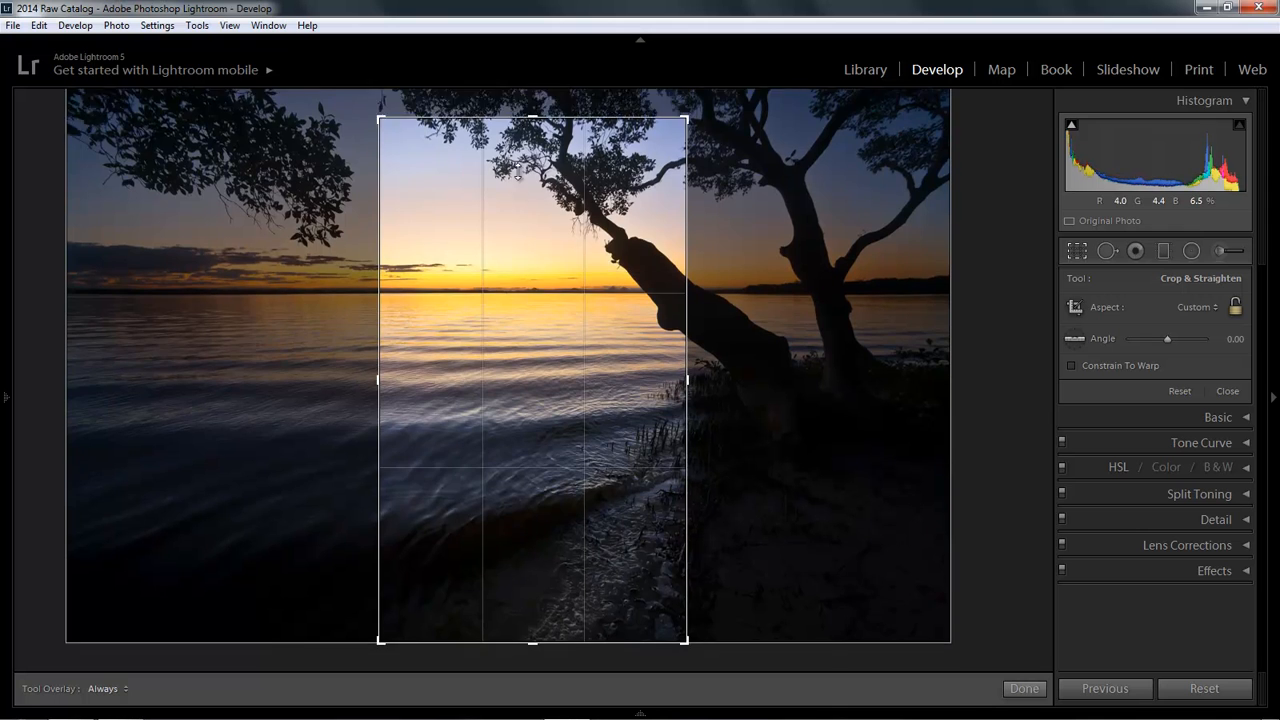
left_click_drag(533, 561, 529, 517)
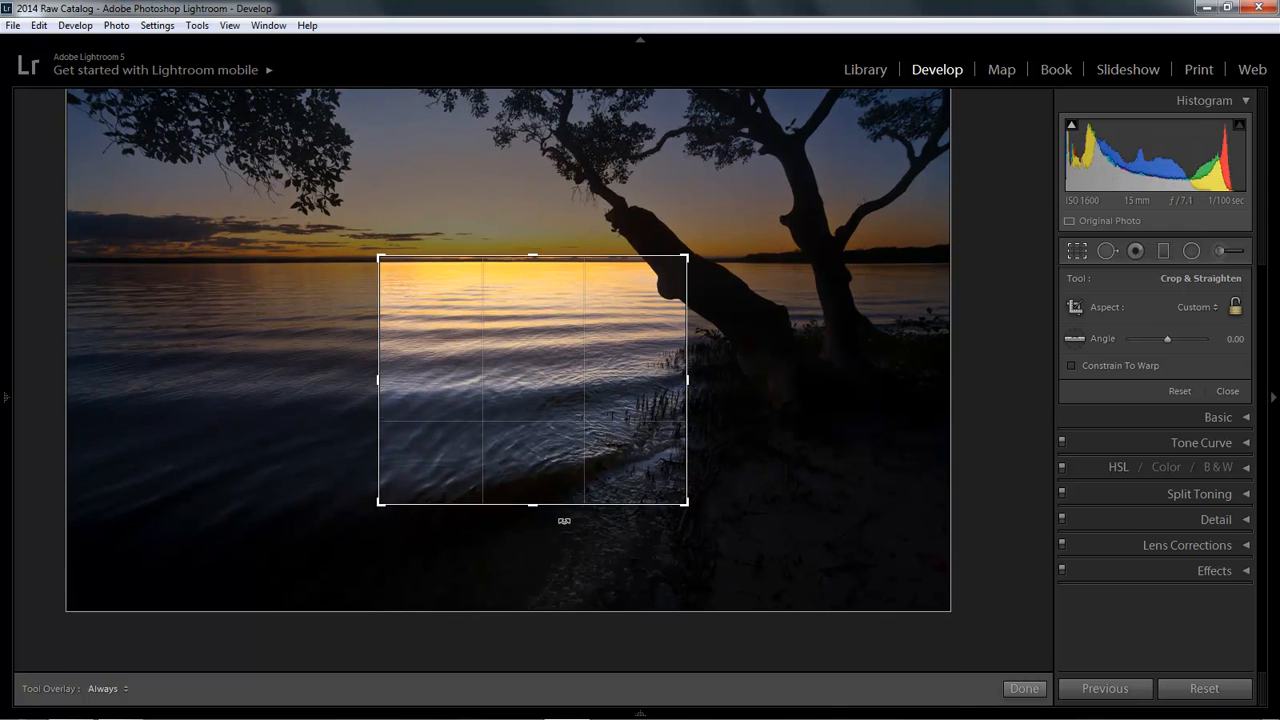
left_click(1180, 392)
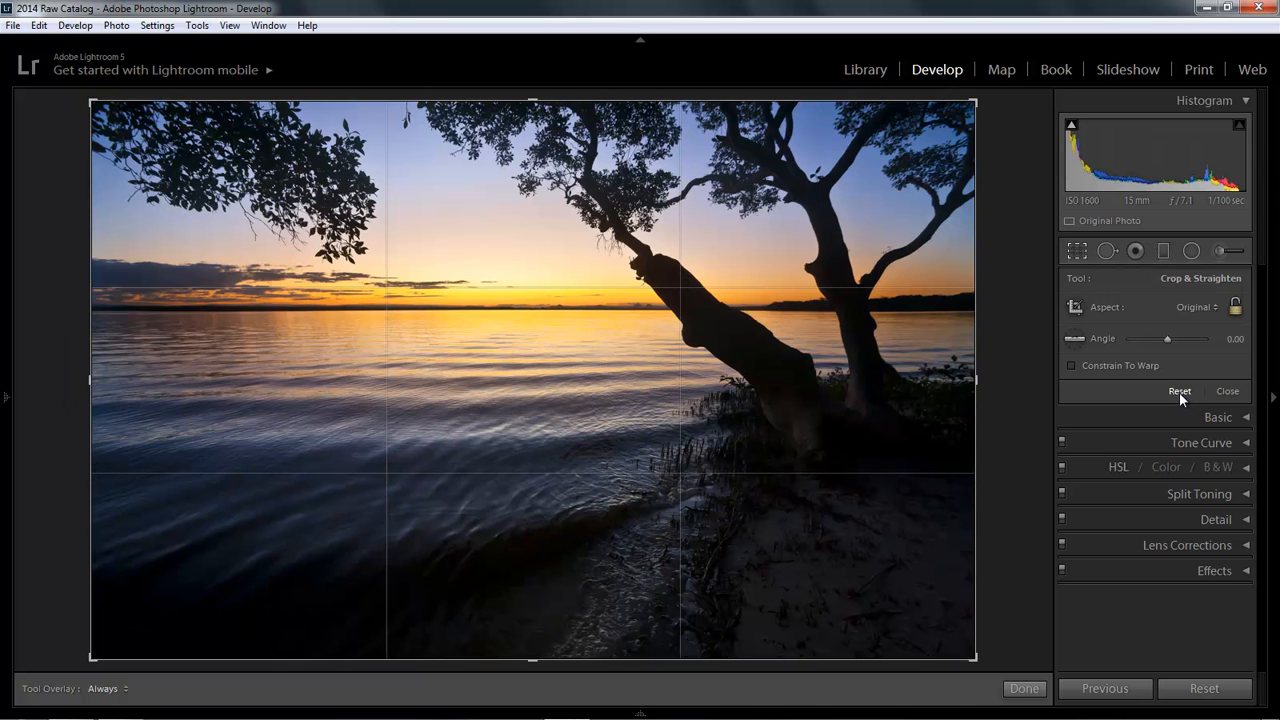
Step: Set the sunset photo's crop aspect to 16 x 9
left_click(1213, 308)
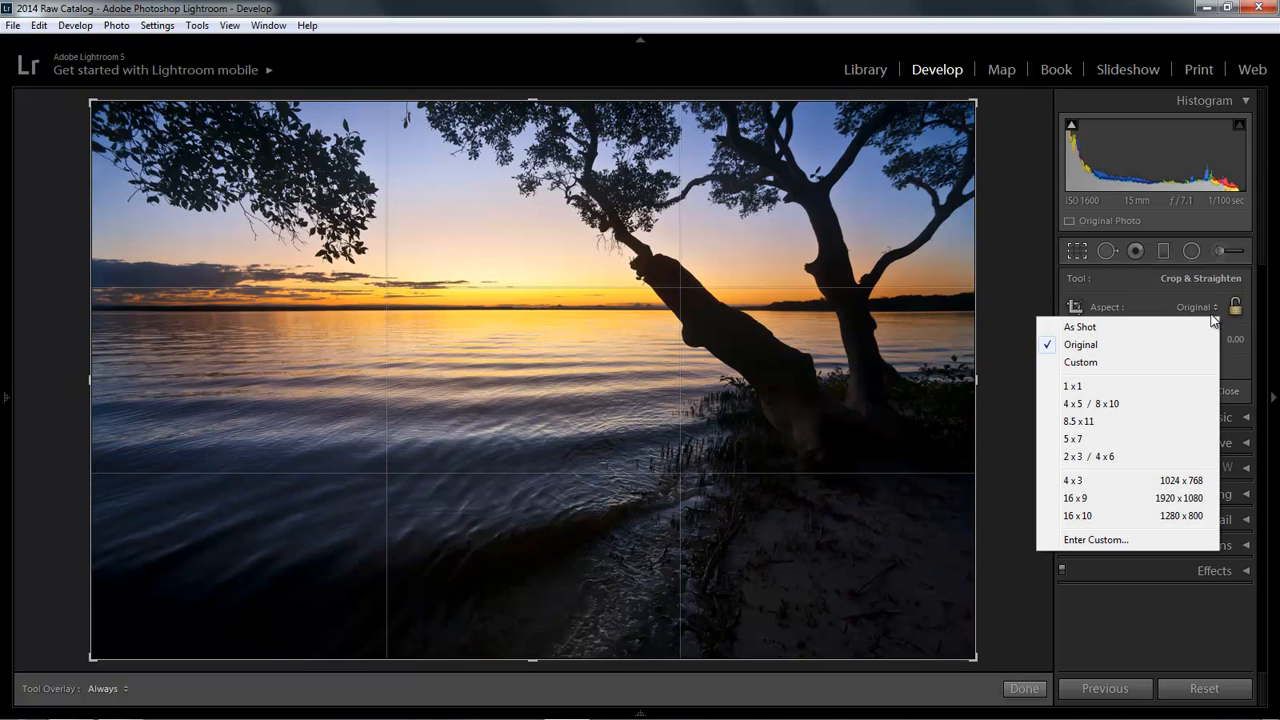
left_click(1167, 500)
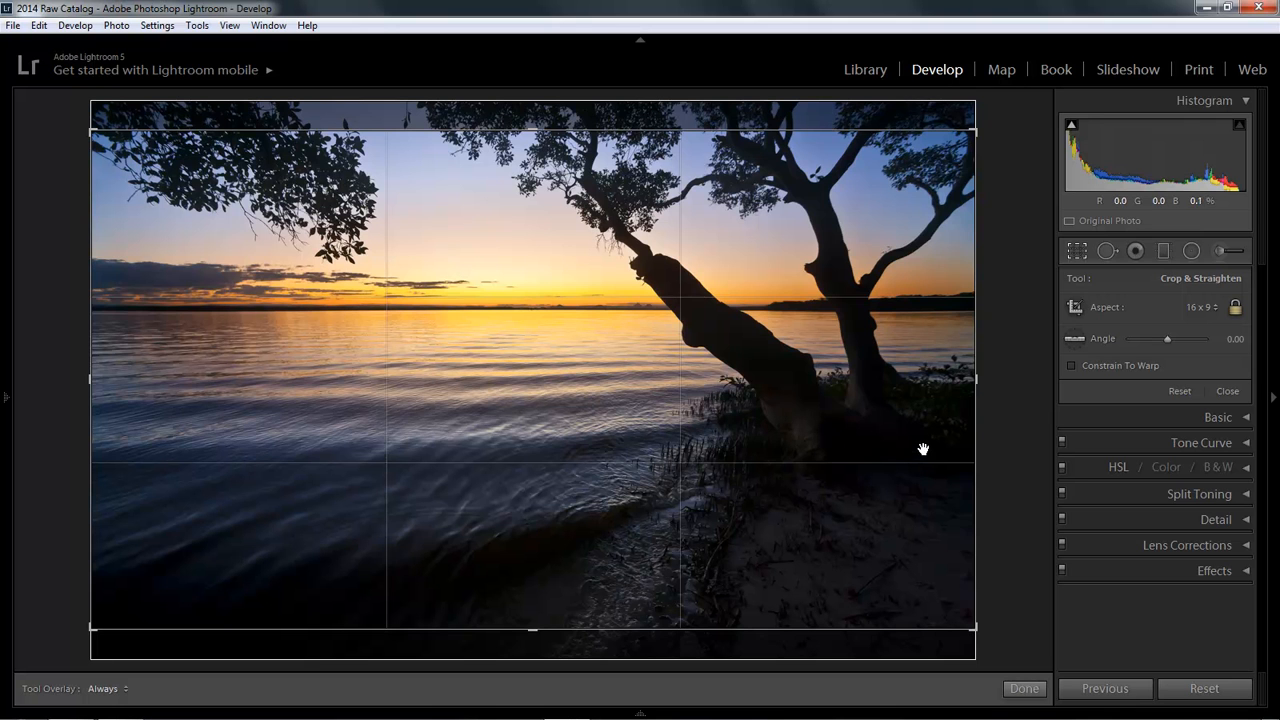
left_click(1214, 306)
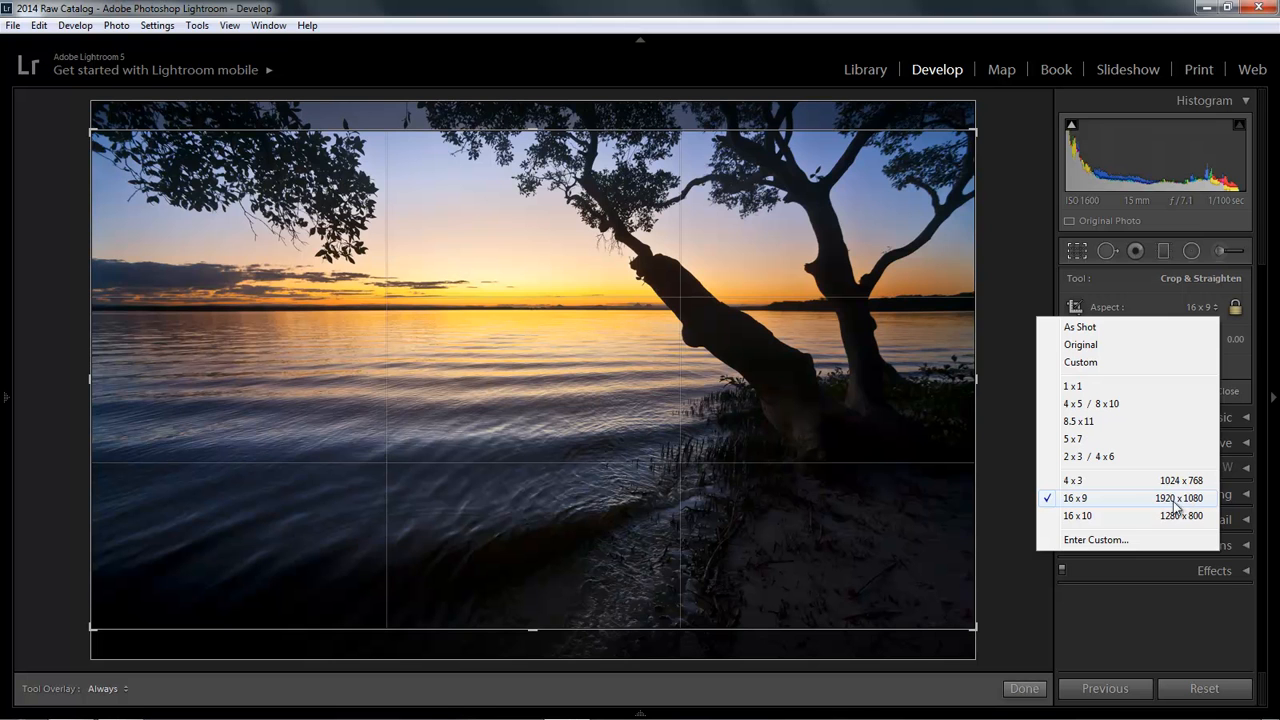
left_click(1006, 188)
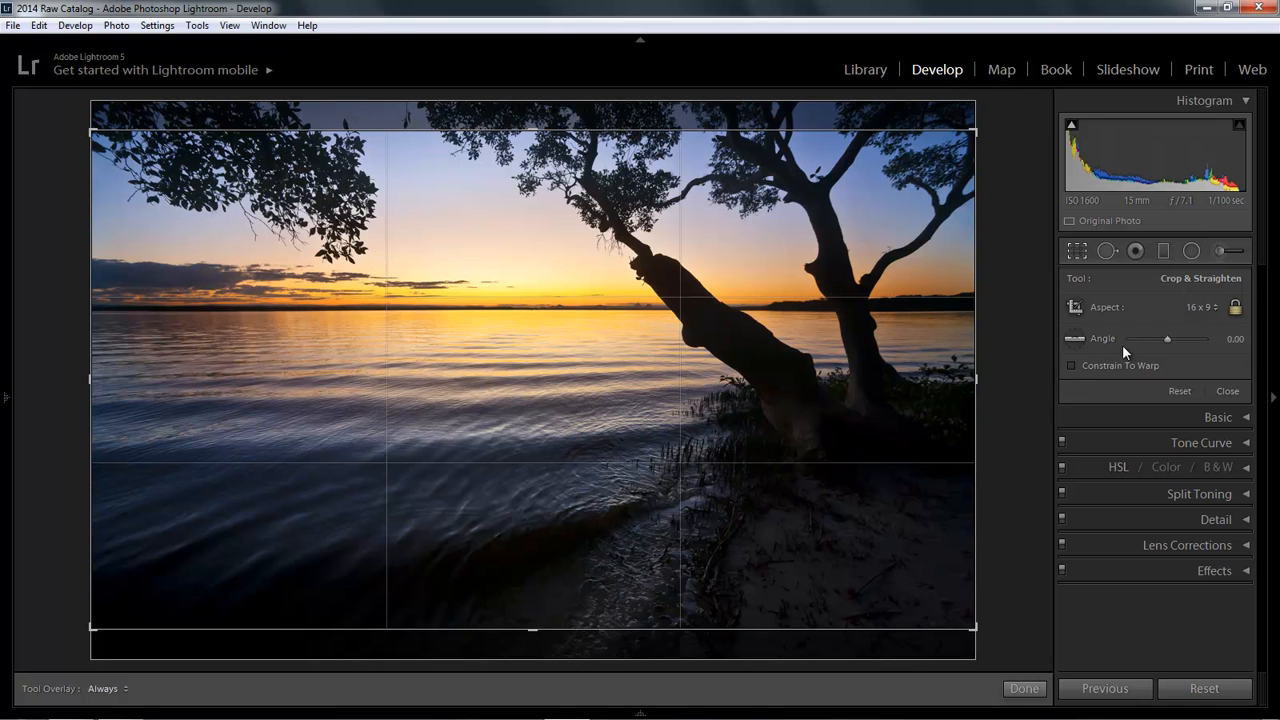
Step: Enter a custom crop aspect ratio of 16 x 9
left_click(1212, 309)
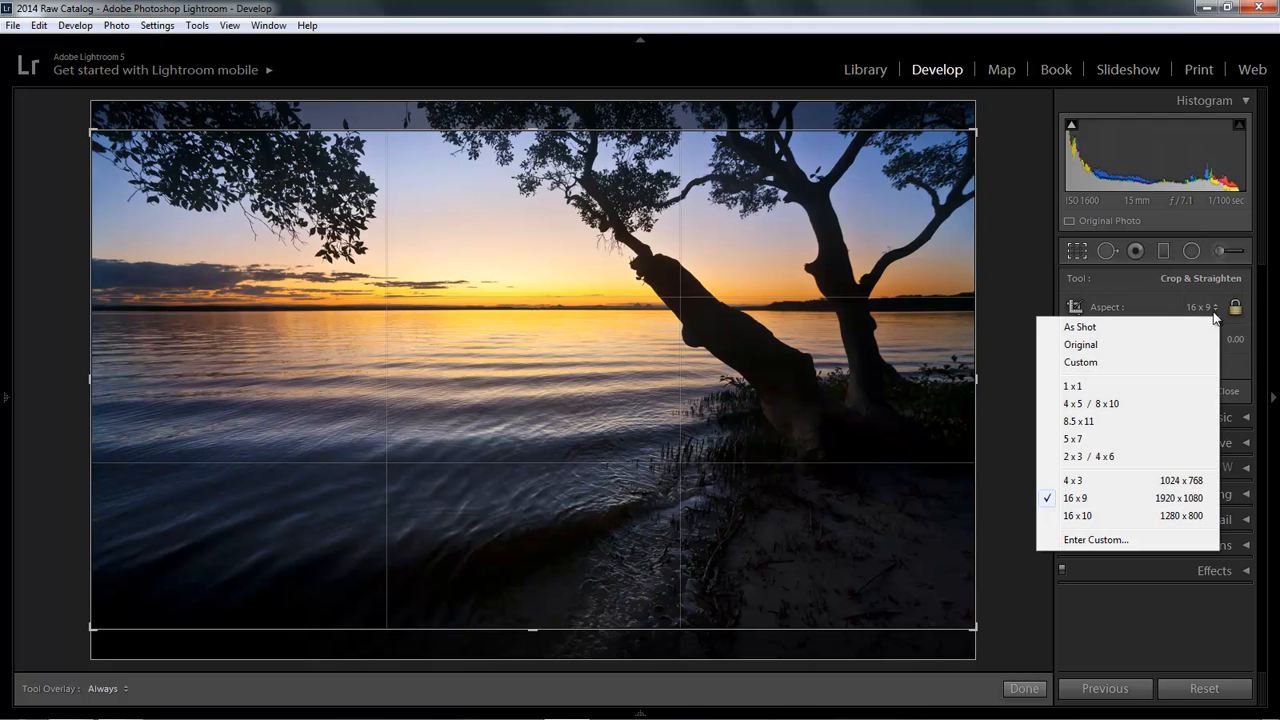
left_click(1097, 541)
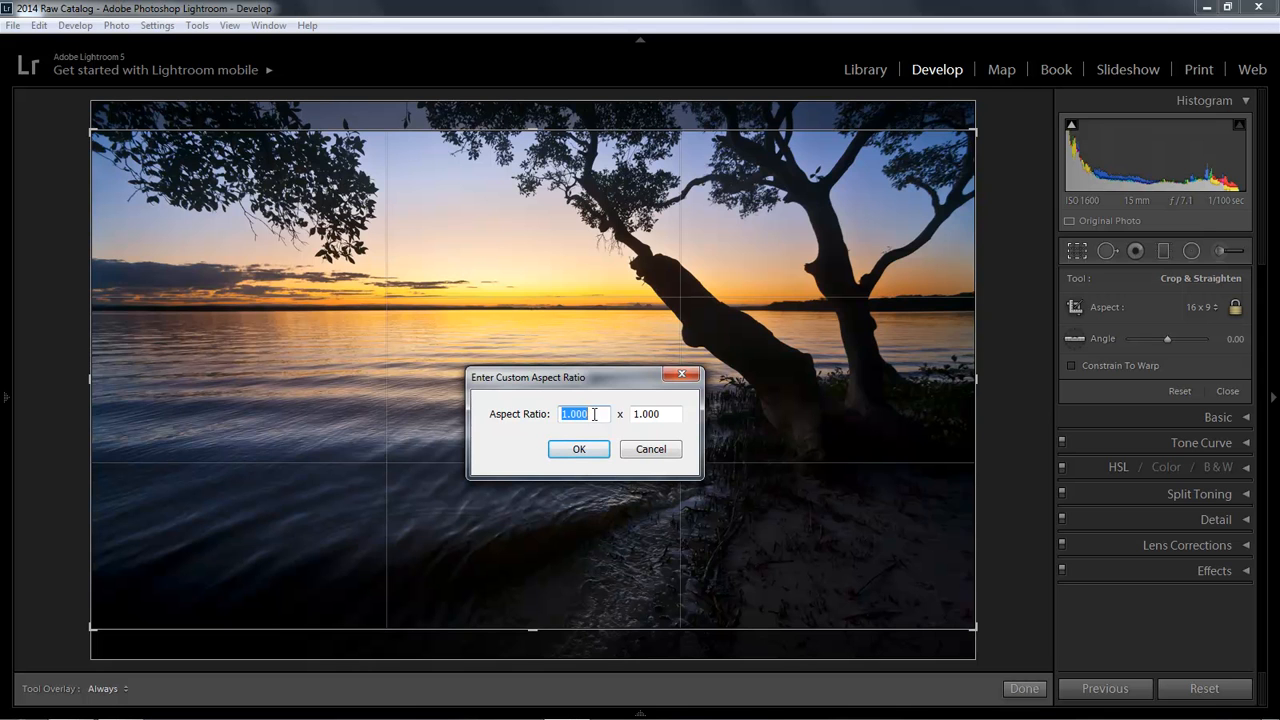
type("16")
key("Tab")
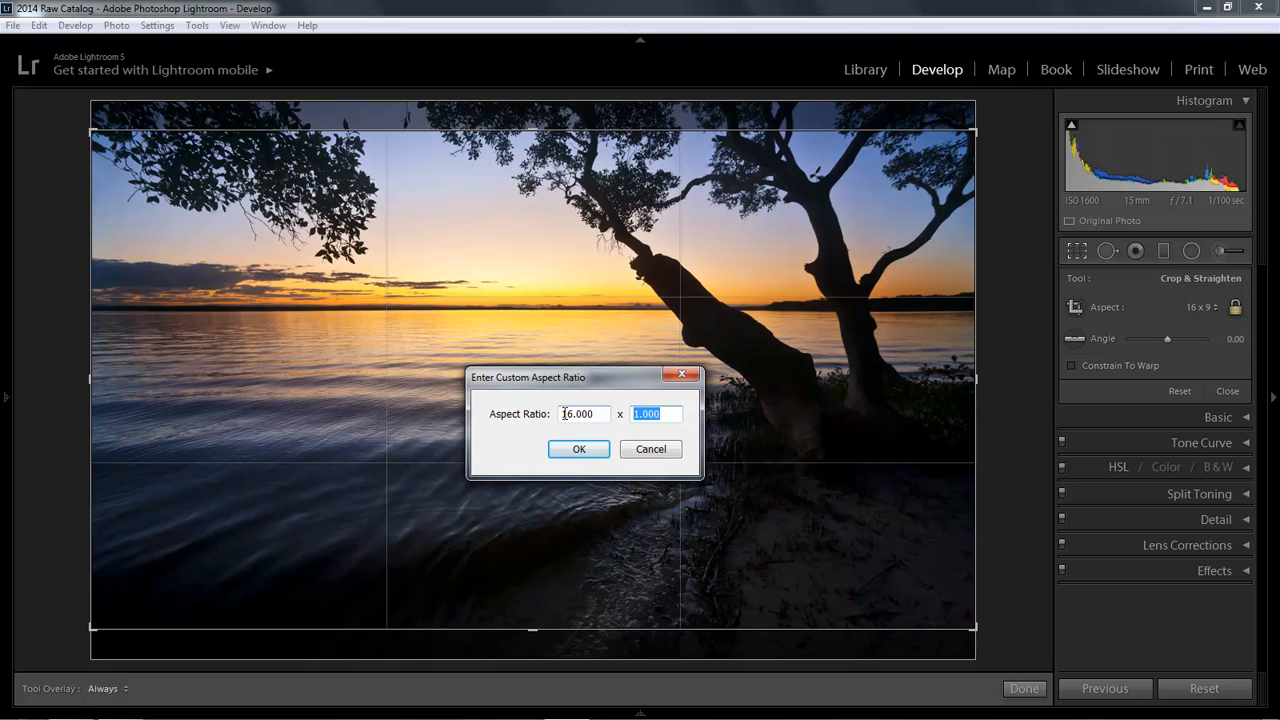
type("9")
left_click(578, 450)
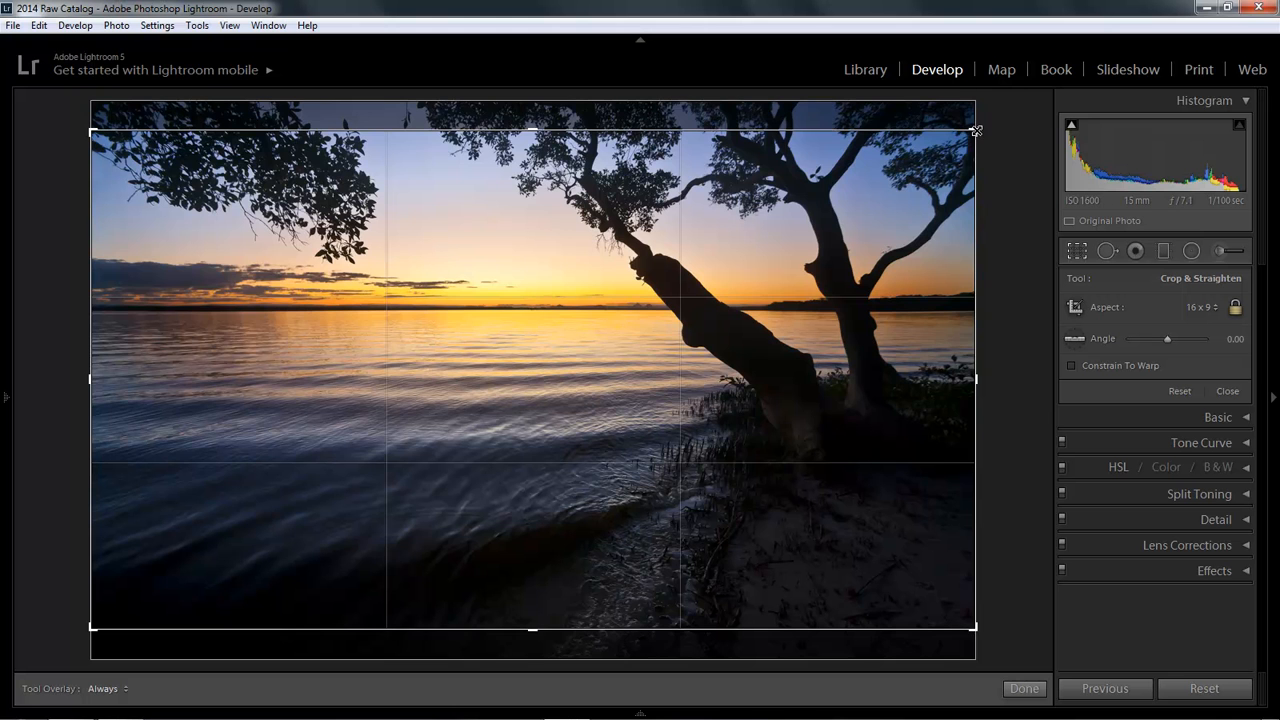
Step: Adjust the 16 x 9 crop's corner and position, then apply the crop
mouse_move(975, 131)
left_mouse_down()
mouse_move(862, 195)
mouse_move(991, 123)
left_mouse_up()
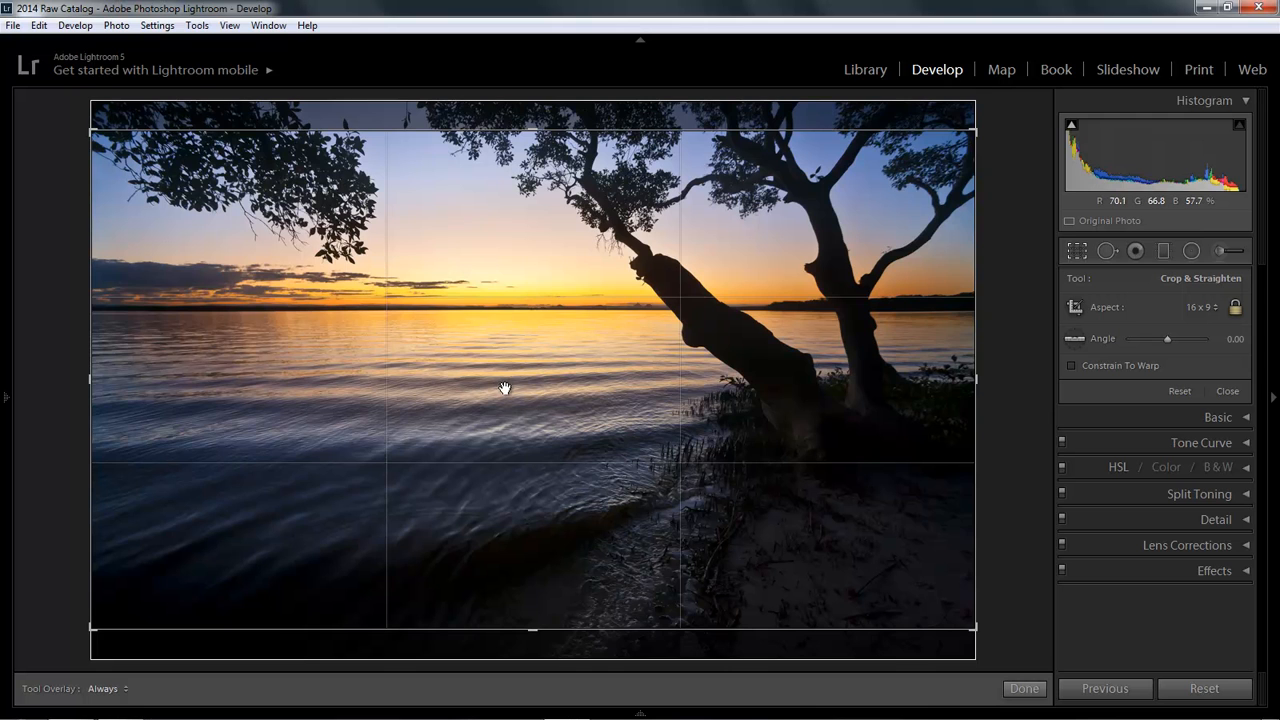
left_click_drag(509, 381, 509, 377)
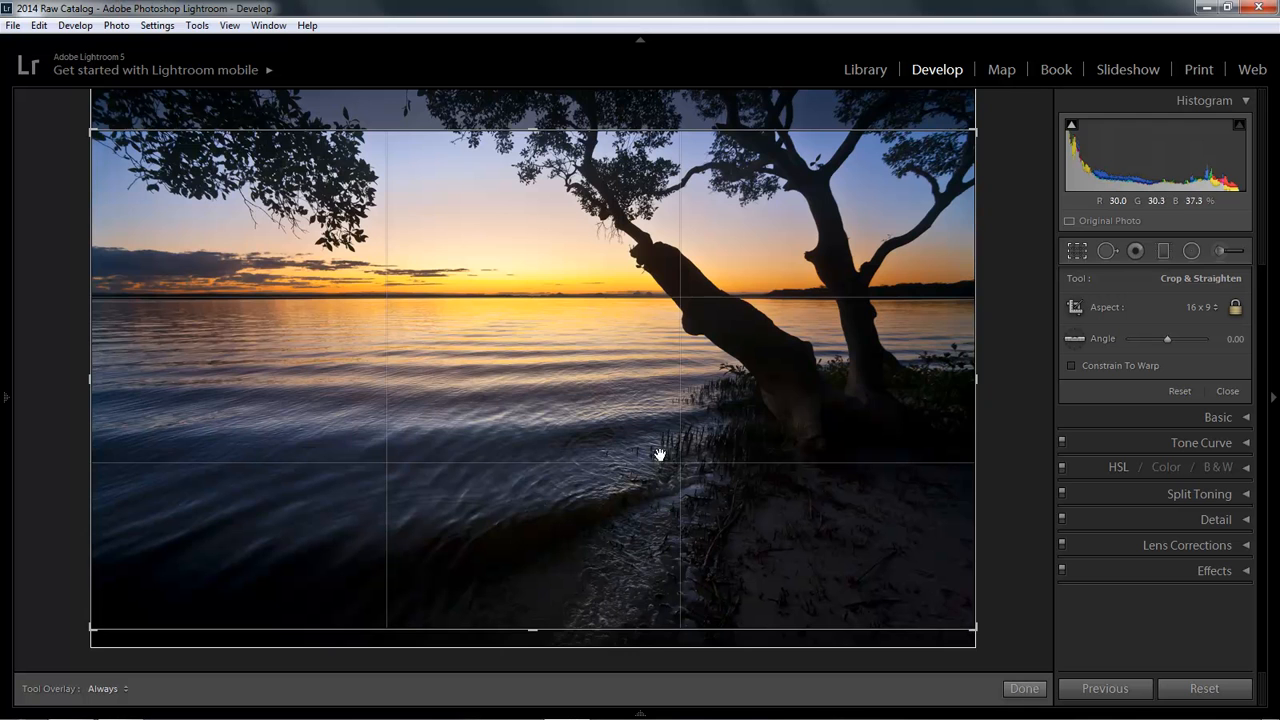
left_click(1024, 689)
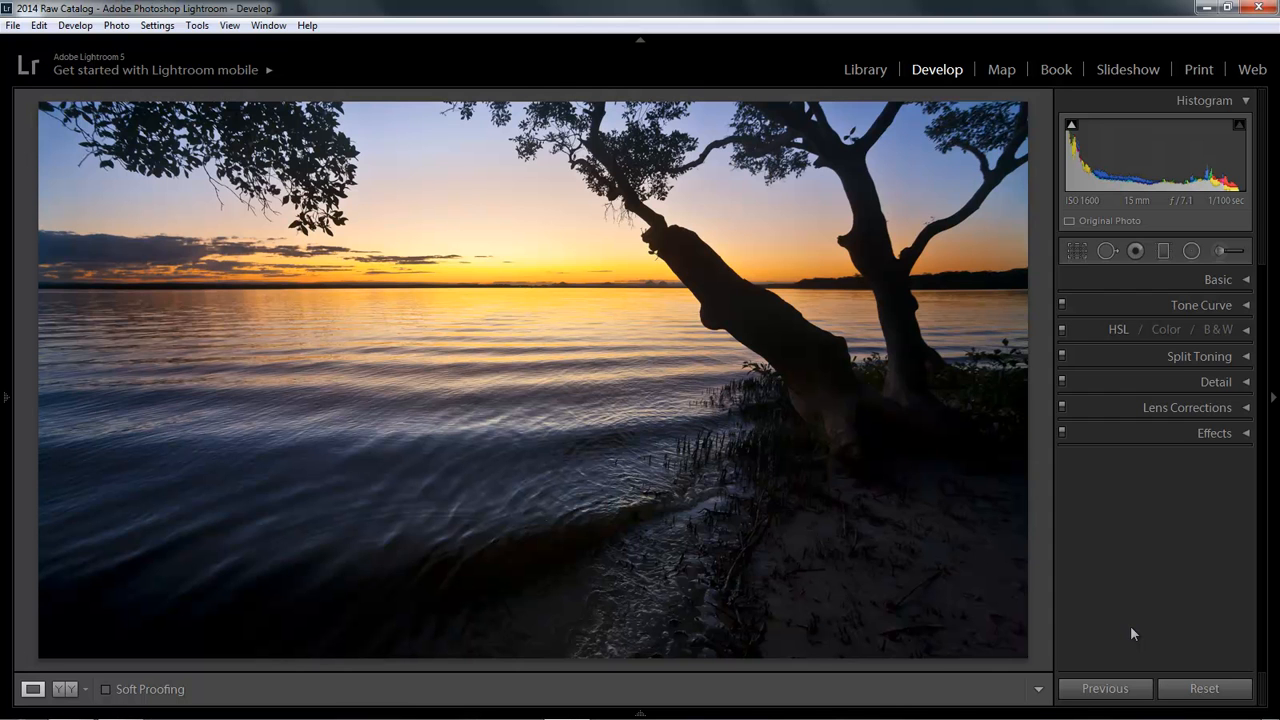
Step: Reopen Crop & Straighten on the sunset photo and reset its crop
left_click(1075, 252)
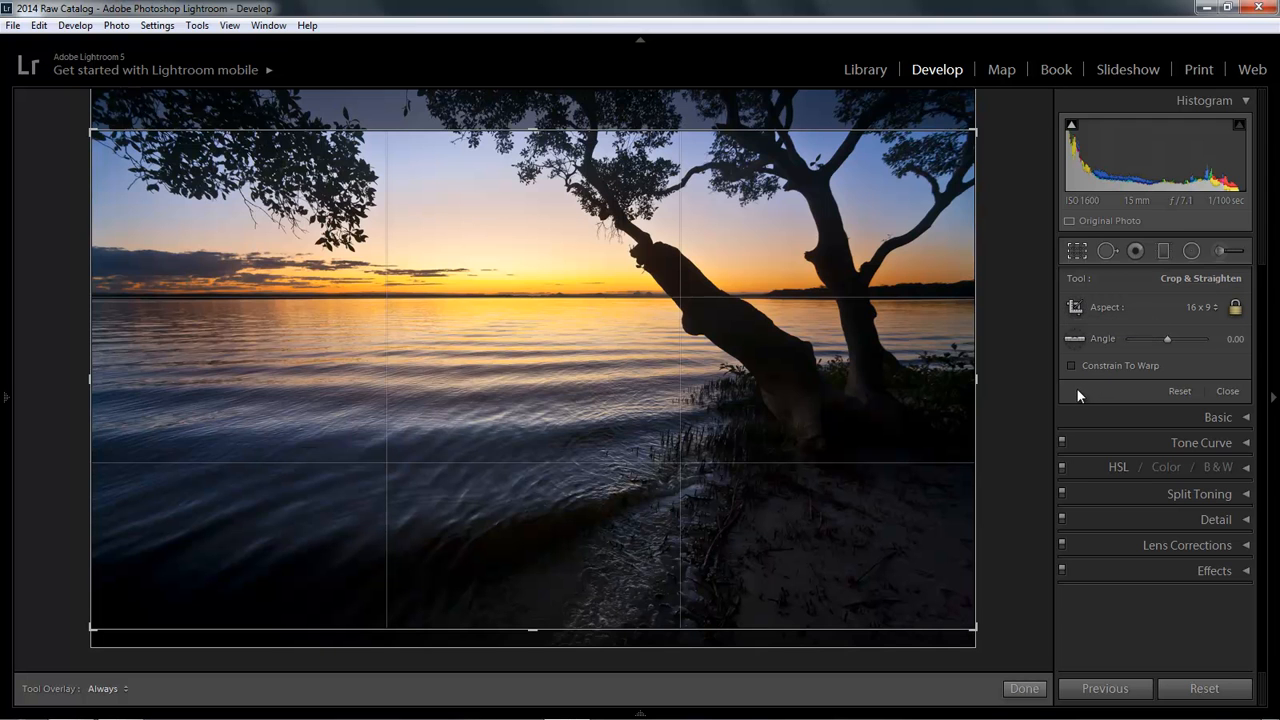
left_click(1171, 393)
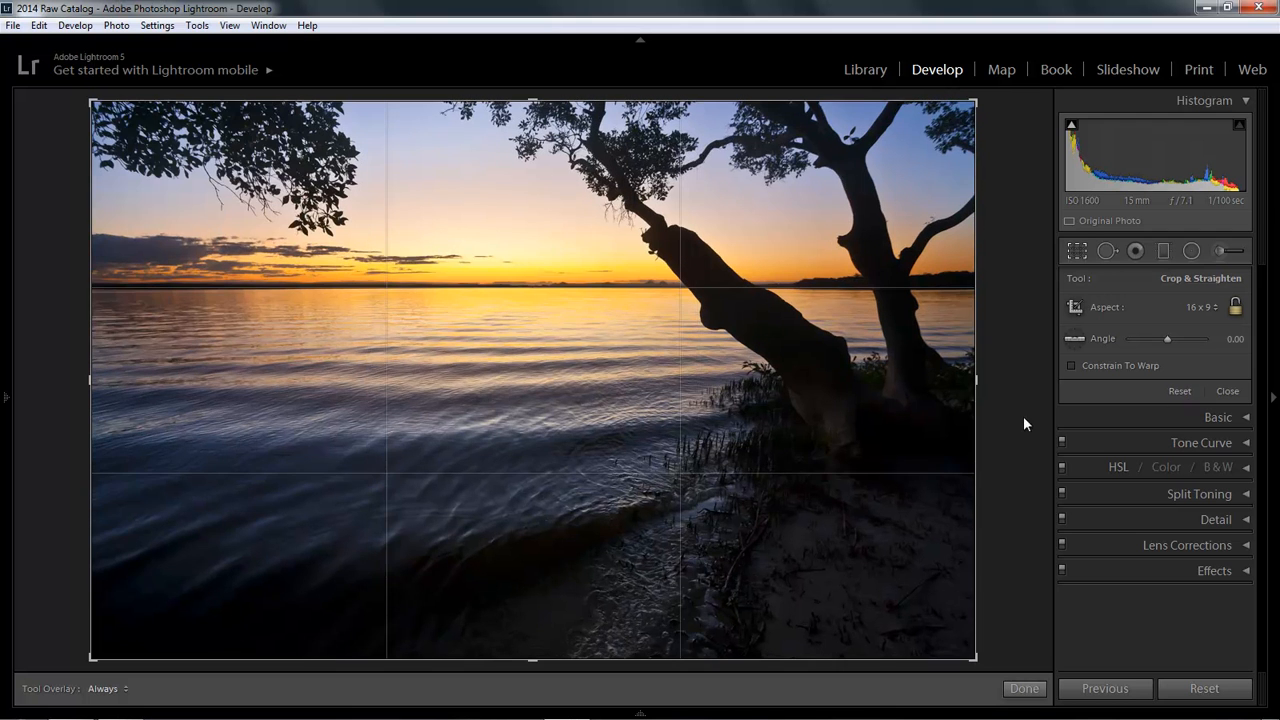